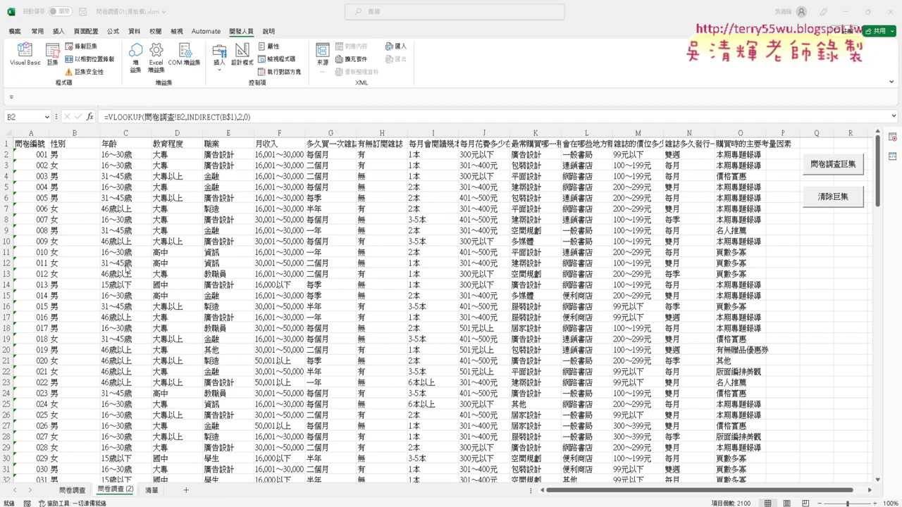
Step: Select the survey data block in Excel, then switch to the Google Drive file list
key(ctrl+shift+End)
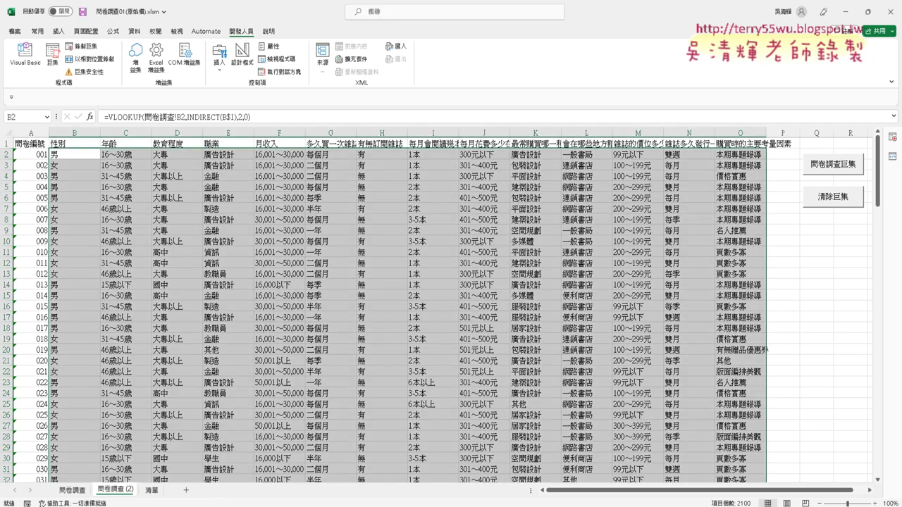
mouse_move(204, 506)
click(212, 469)
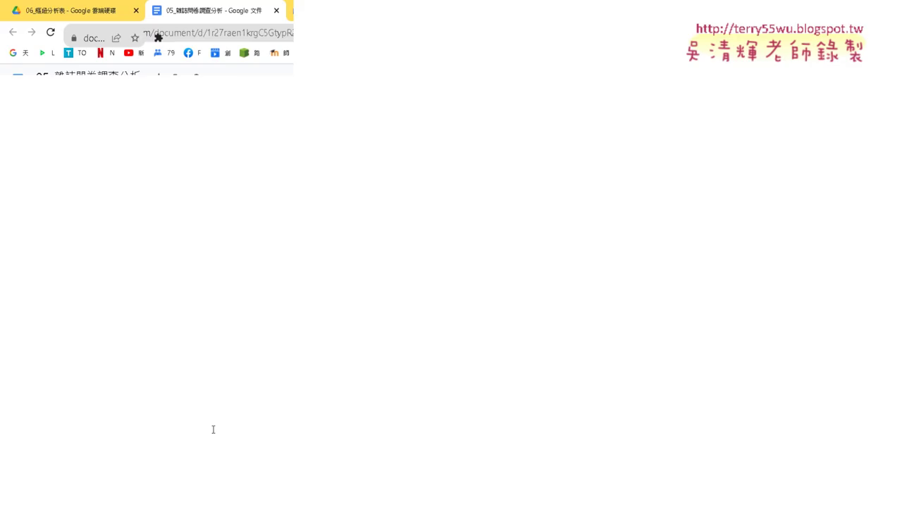
click(75, 13)
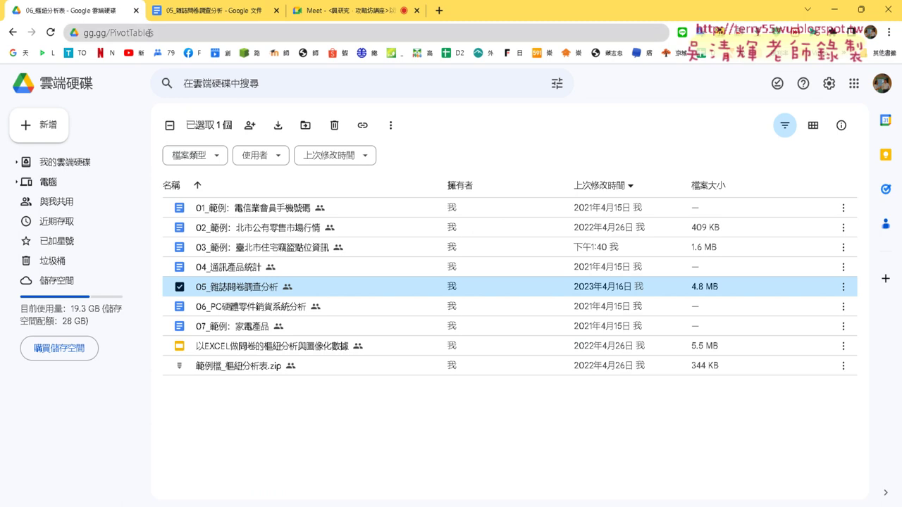
Step: Copy the gg.gg/PivotTables address and post it in the Google Meet chat
click(150, 33)
right_click(149, 33)
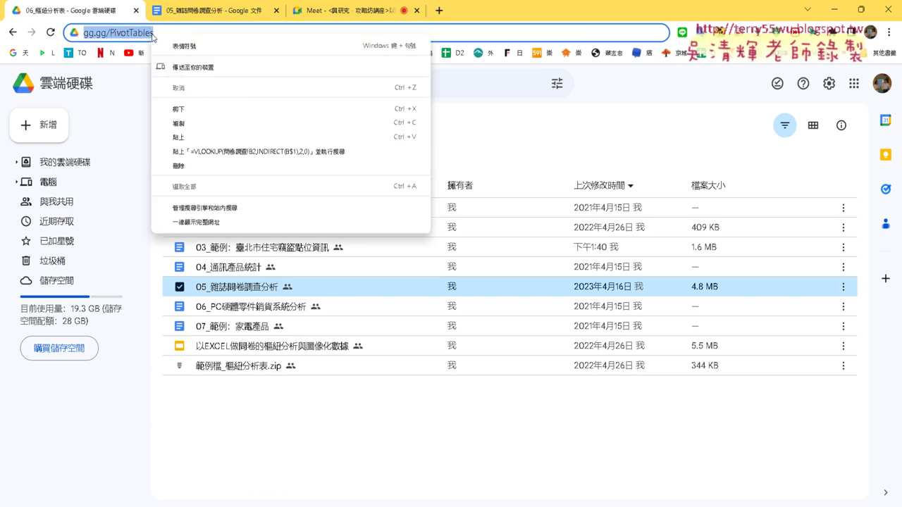
click(195, 124)
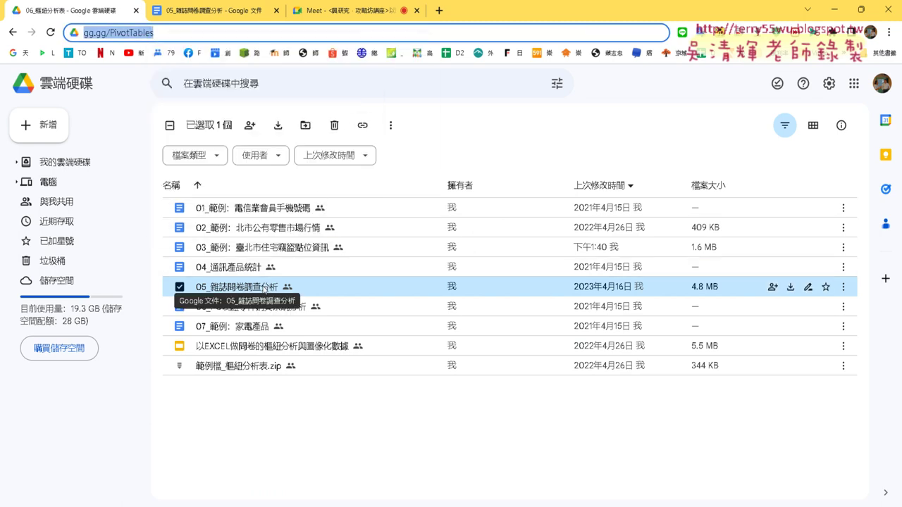
mouse_move(265, 288)
mouse_down()
mouse_move(346, 14)
mouse_move(736, 436)
mouse_up()
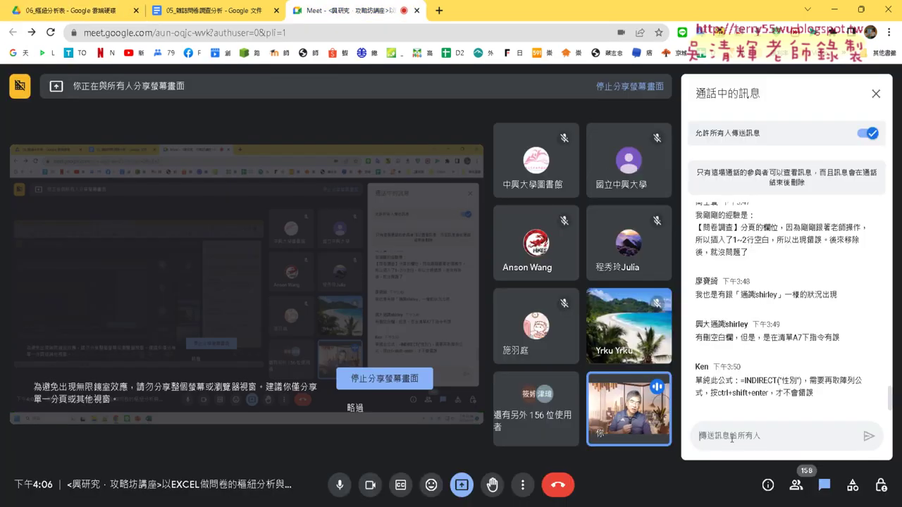
text(gg.gg/PivotTables)
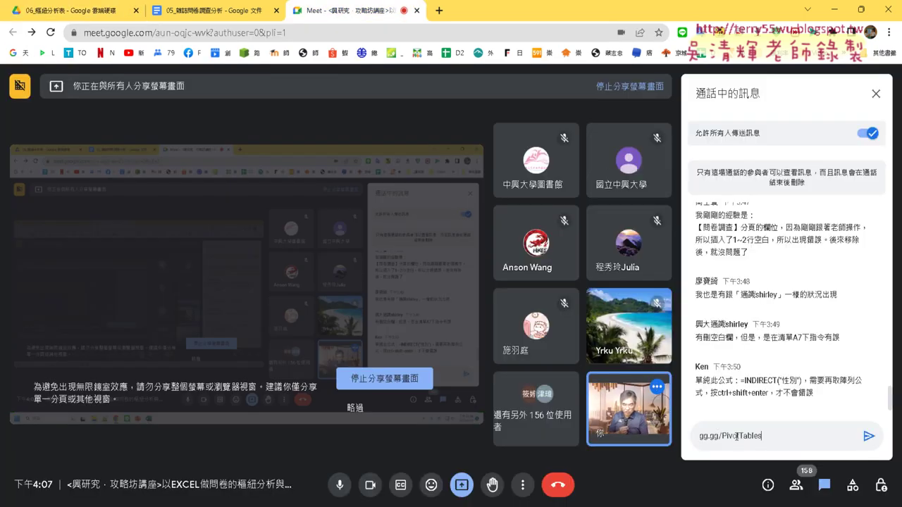
key(Return)
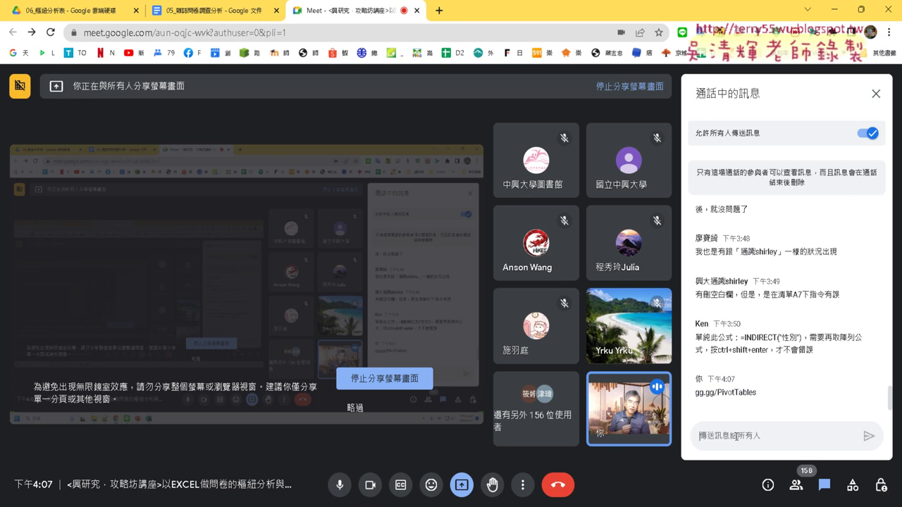
click(198, 14)
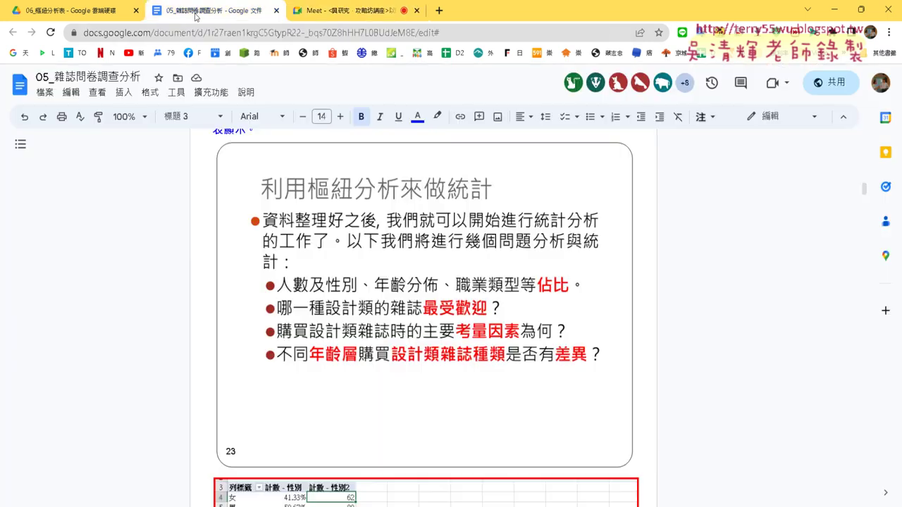
click(685, 83)
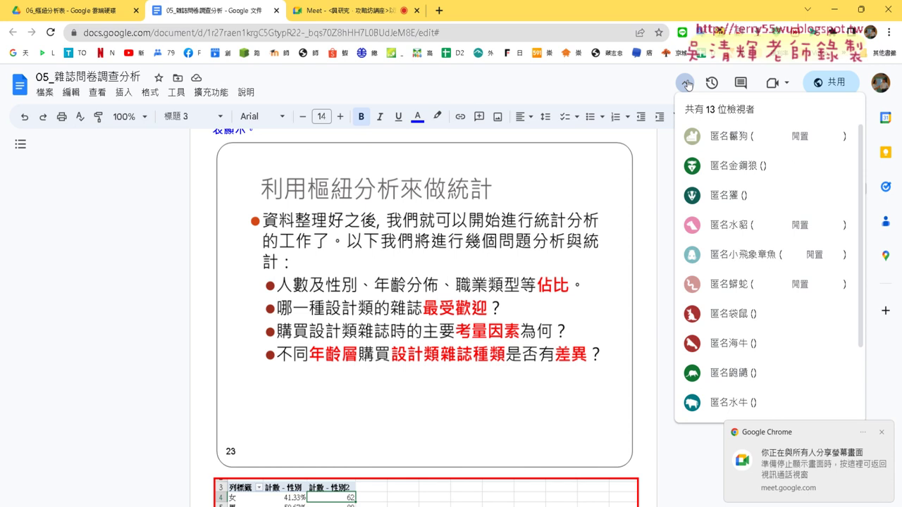
scroll(764, 296, down, 2)
scroll(764, 296, up, 2)
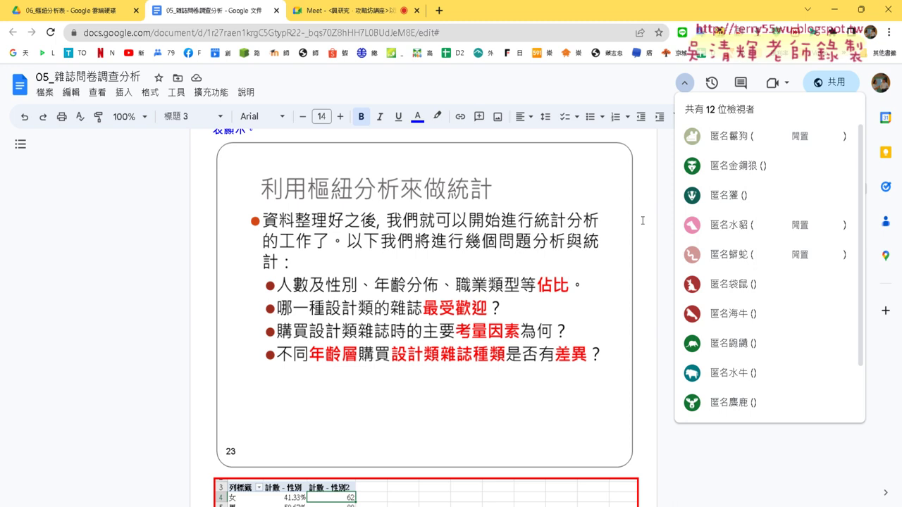
Step: Close the viewers list and scroll up to the recorded macro code in the document
click(642, 221)
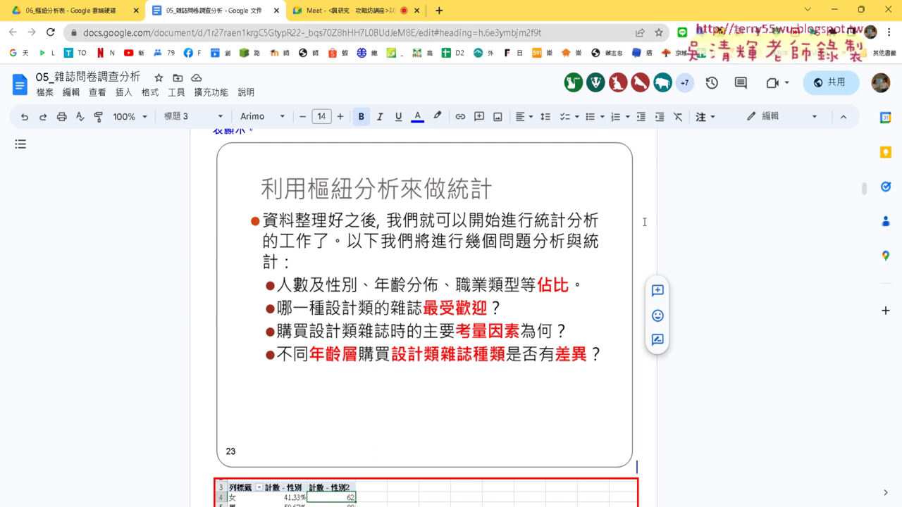
scroll(644, 222, up, 5)
scroll(644, 222, up, 2)
scroll(644, 221, up, 1)
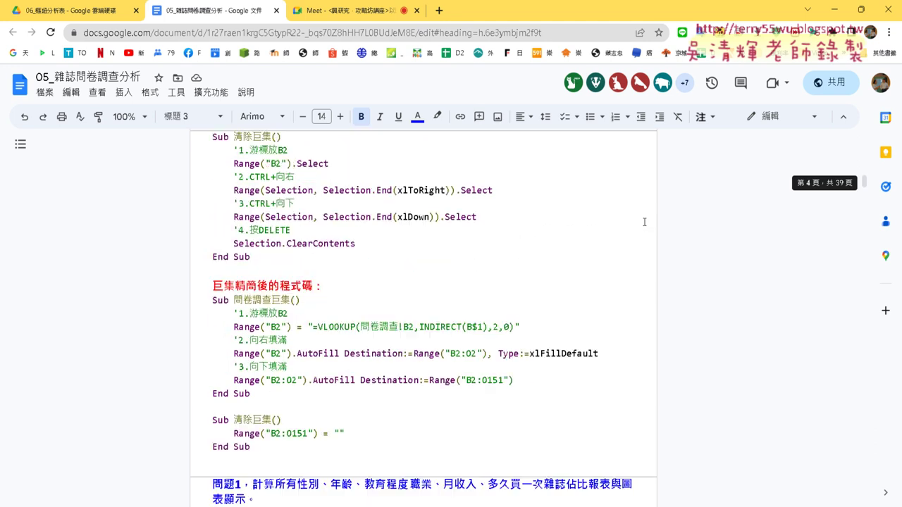
scroll(644, 222, up, 2)
scroll(644, 222, up, 1)
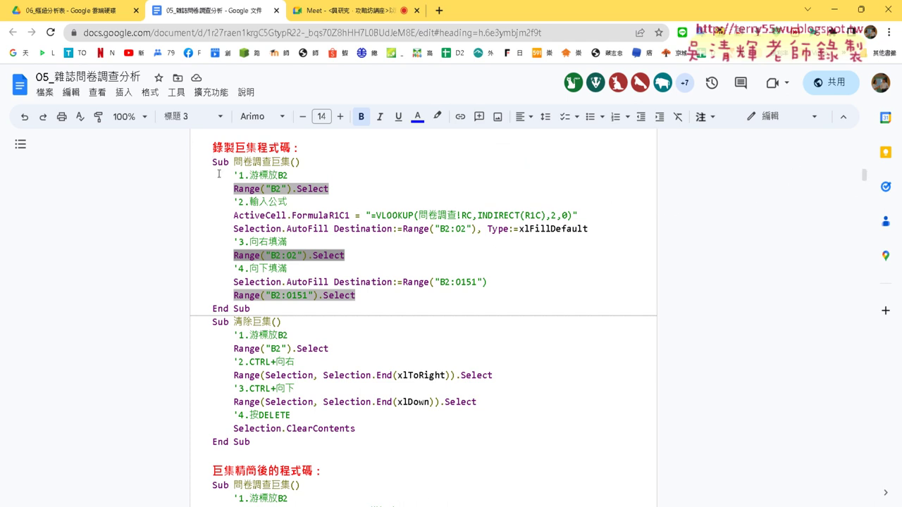
Step: Select the fill macro code, then the clear macro code, and minimize the browser
mouse_move(213, 162)
mouse_down()
mouse_move(304, 284)
mouse_move(302, 308)
mouse_up()
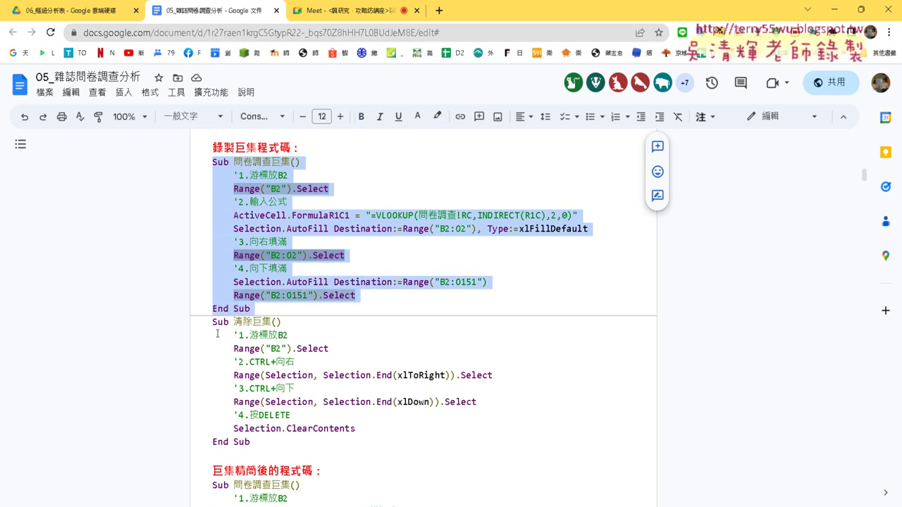
mouse_move(213, 321)
mouse_down()
mouse_move(270, 423)
mouse_move(294, 439)
mouse_up()
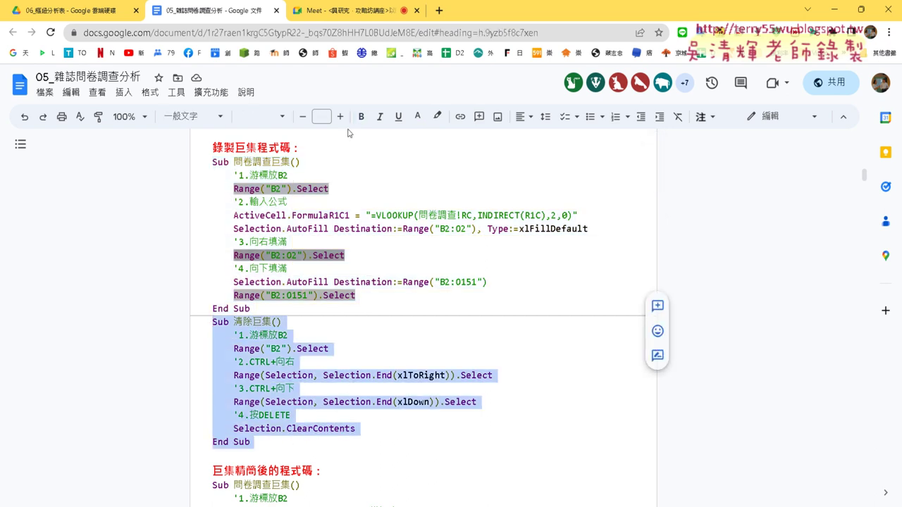
click(834, 10)
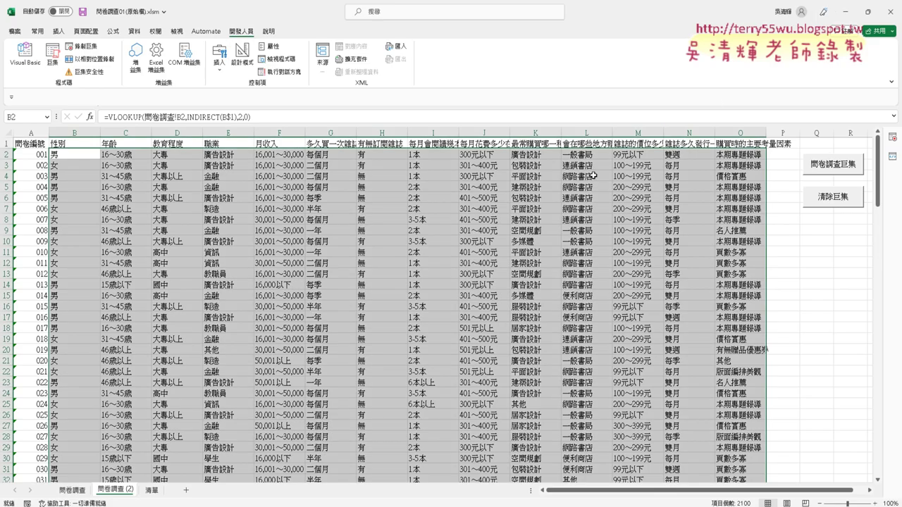
Step: Test the 清除巨集 and 問卷調查巨集 buttons, then delete both buttons from the sheet
click(835, 200)
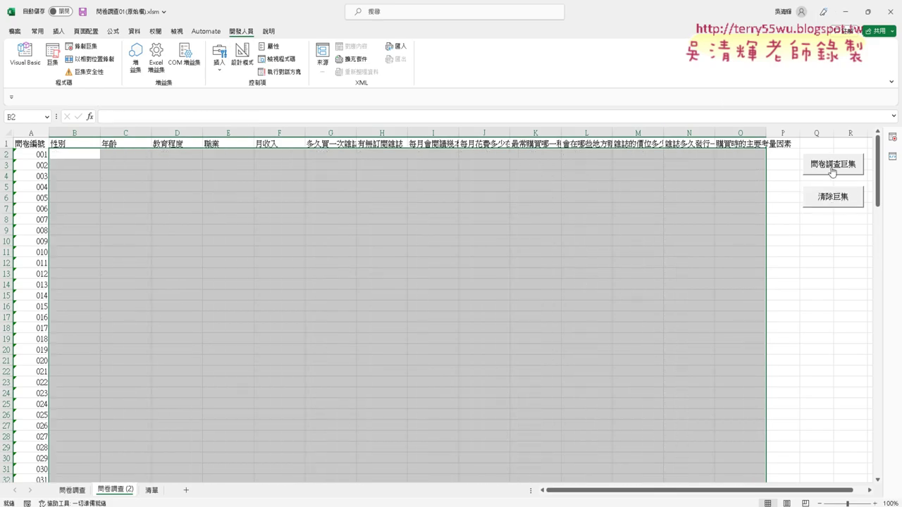
click(833, 172)
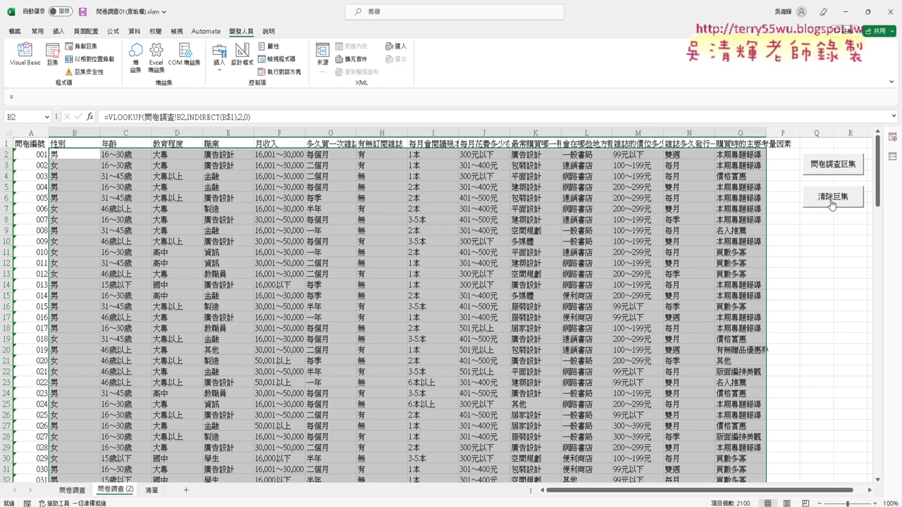
ctrl+click(832, 205)
ctrl+click(828, 167)
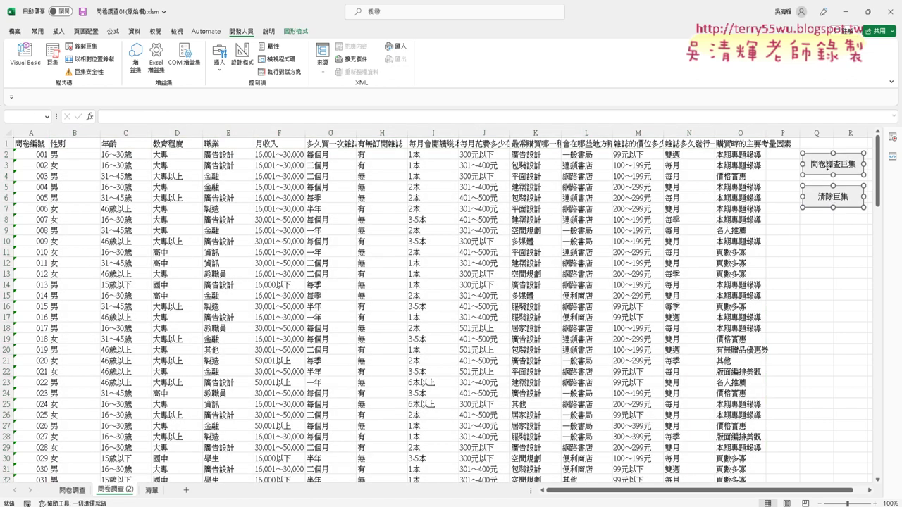
key(Delete)
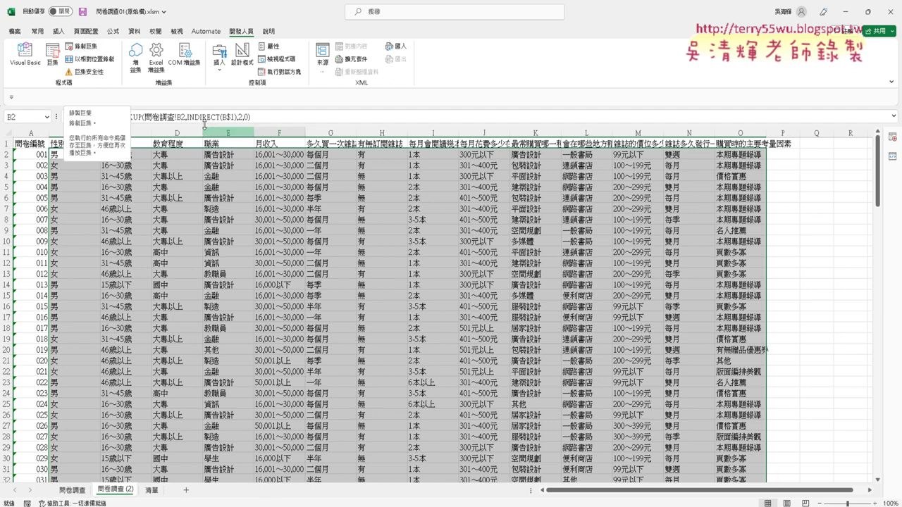
Step: In the VBA editor, remove Module1 without exporting it
click(26, 65)
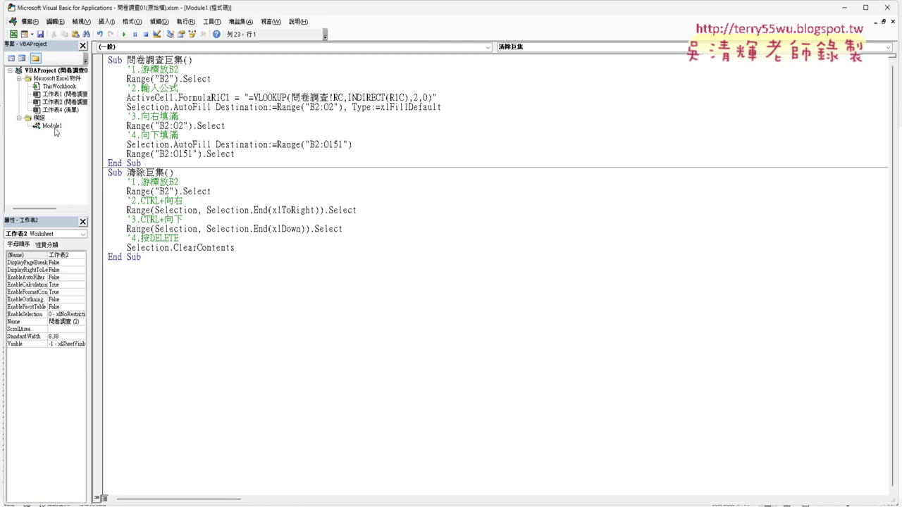
mouse_move(127, 60)
mouse_down()
mouse_move(162, 69)
mouse_move(185, 69)
mouse_move(183, 60)
mouse_up()
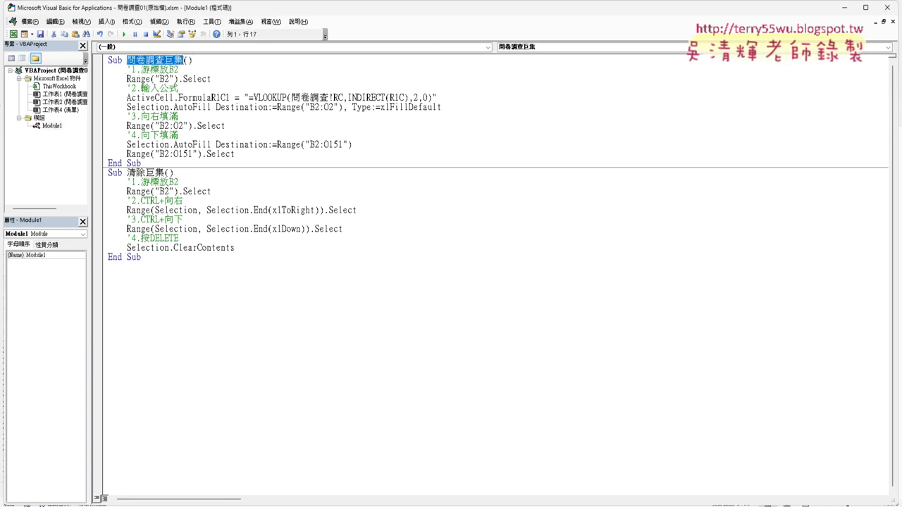
right_click(54, 127)
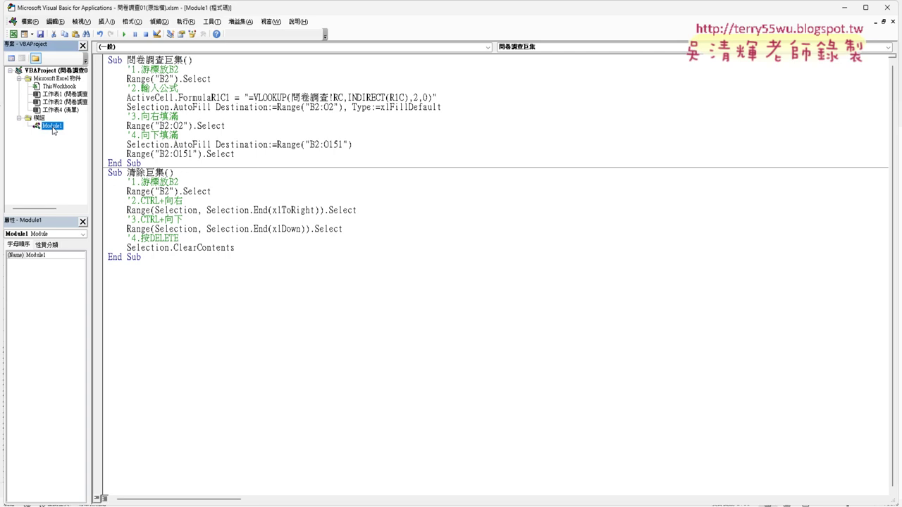
click(86, 213)
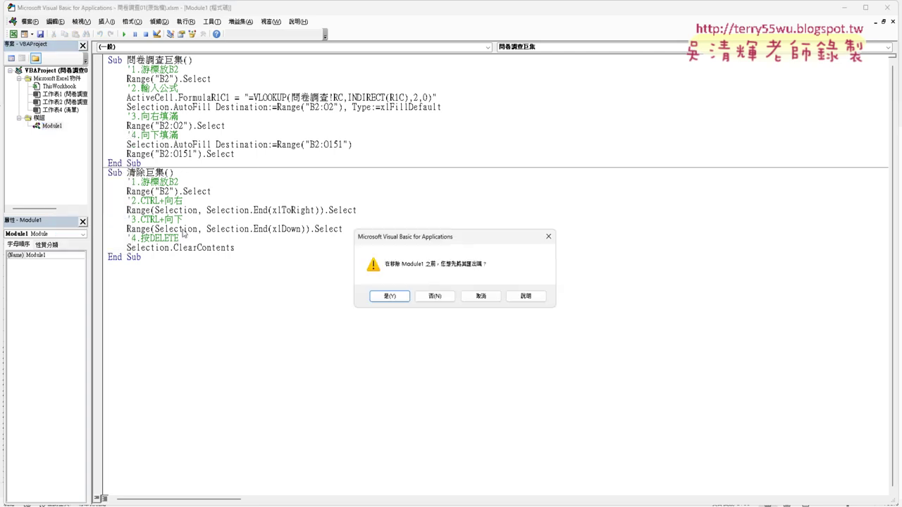
click(434, 293)
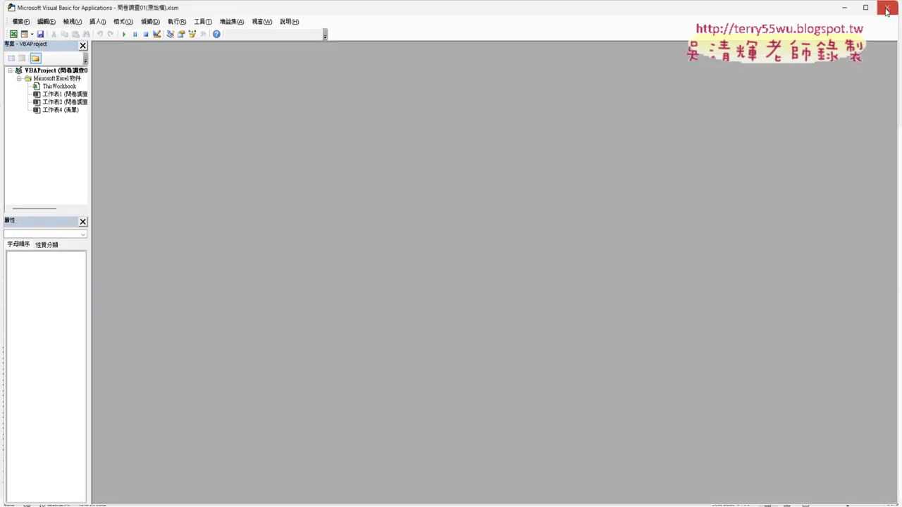
Step: Resize and move the VBA editor aside, then close it
drag(601, 8, 601, 28)
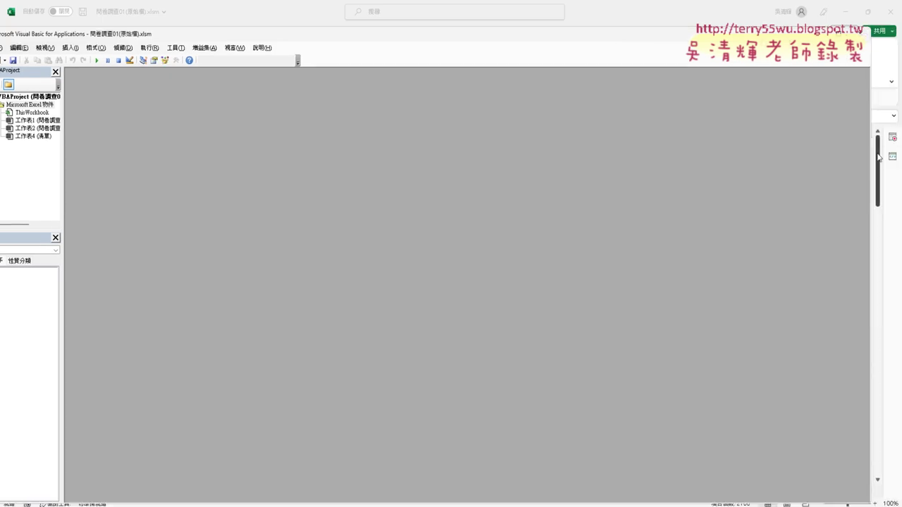
drag(831, 92, 597, 134)
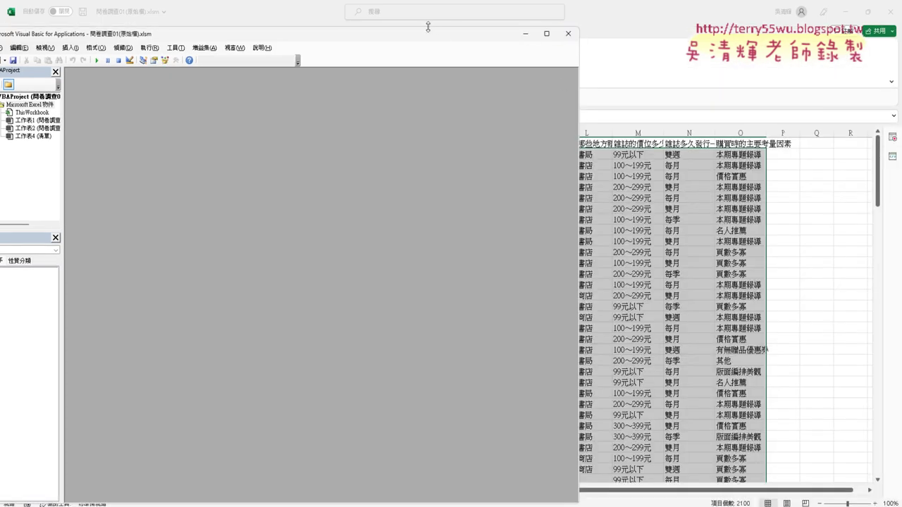
drag(409, 35, 556, 47)
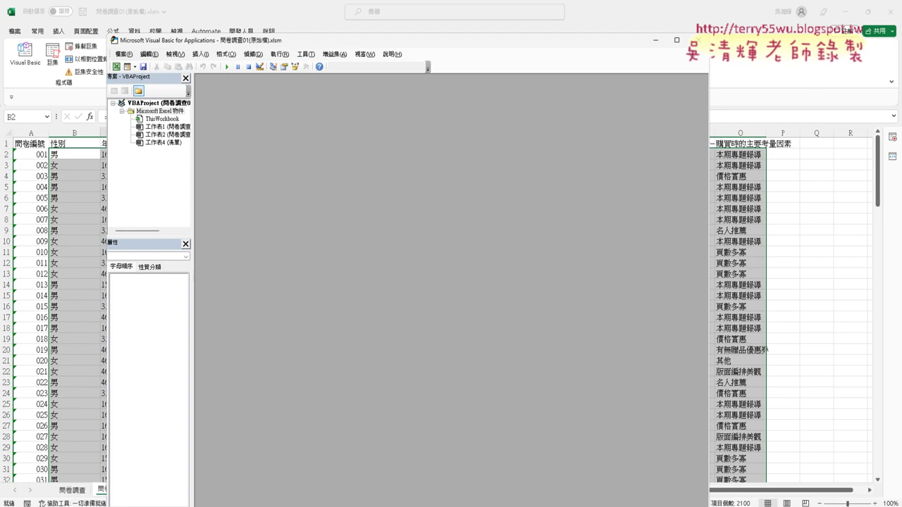
click(698, 41)
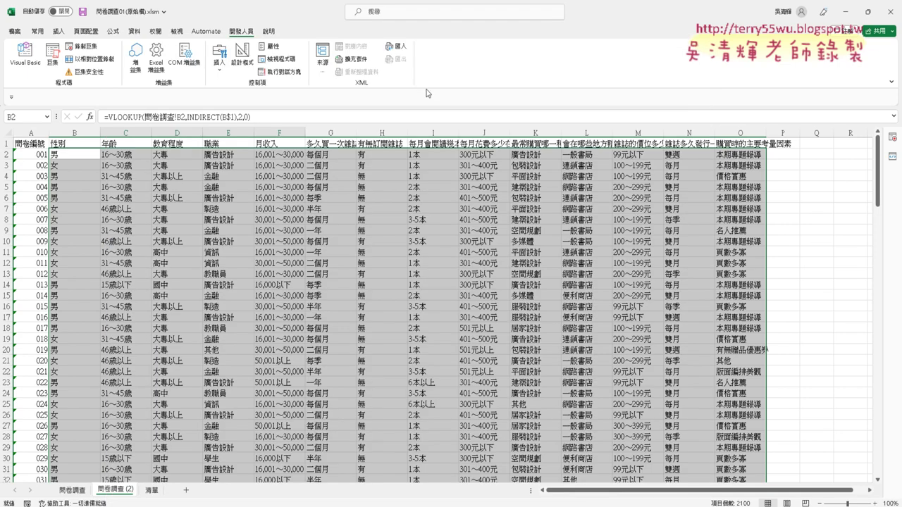
Step: Reduce the large selection to cell B2
click(72, 154)
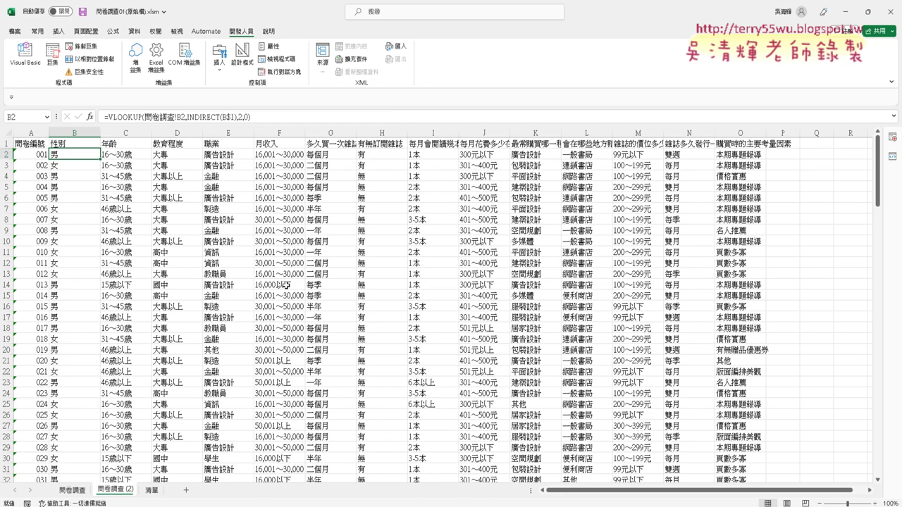
Step: Start recording a new macro named 問卷調查巨集
click(89, 46)
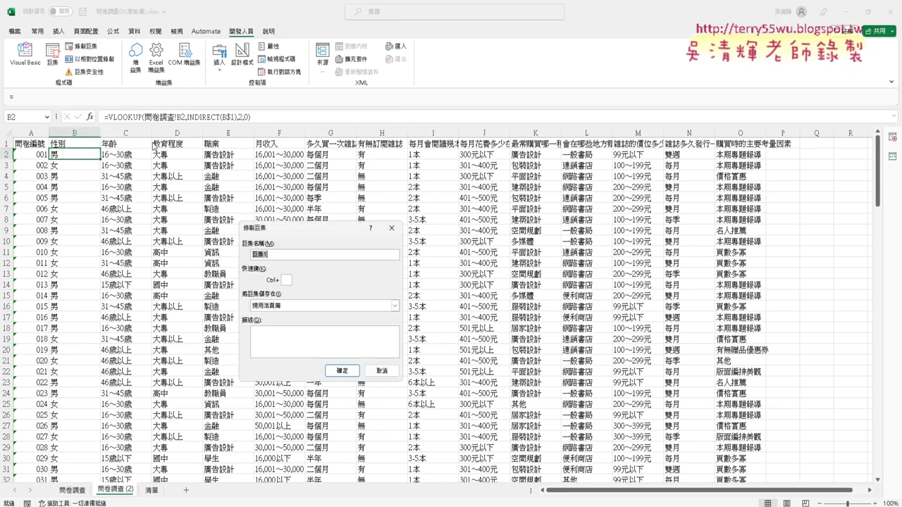
click(274, 255)
key(BackSpace)
key(BackSpace)
key(BackSpace)
text(問卷調查巨集)
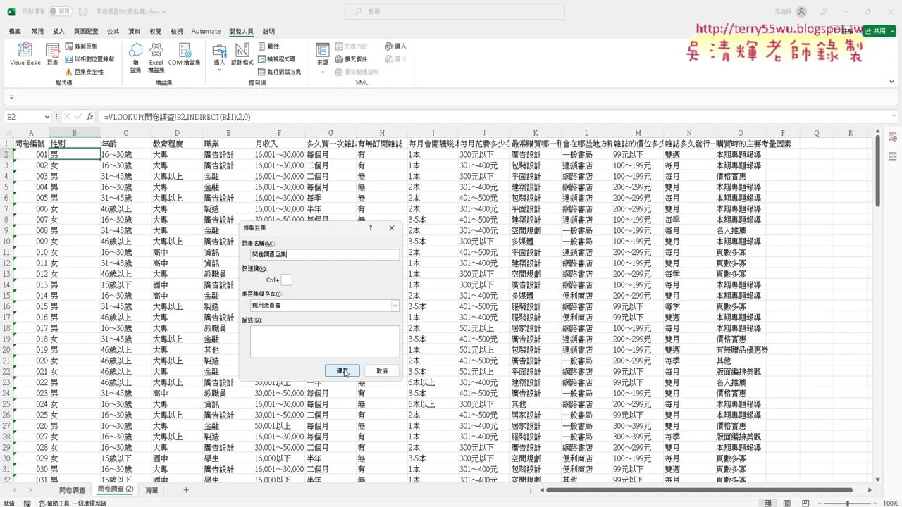
click(344, 372)
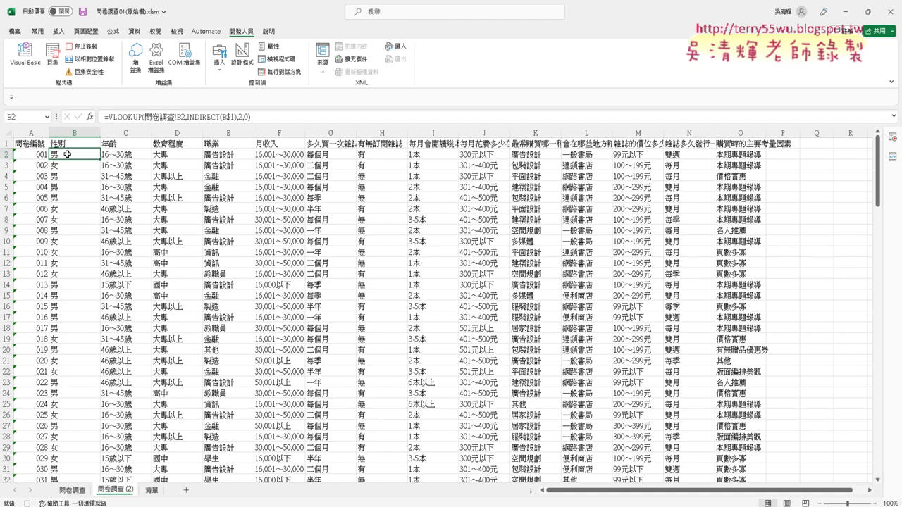
Step: Select F14 then B2, stop the recording, and set up another recording
click(286, 285)
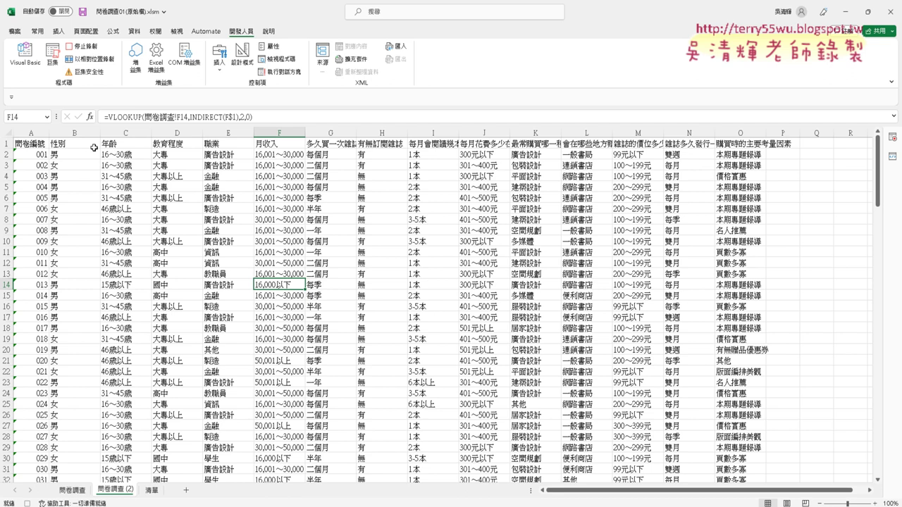
click(67, 154)
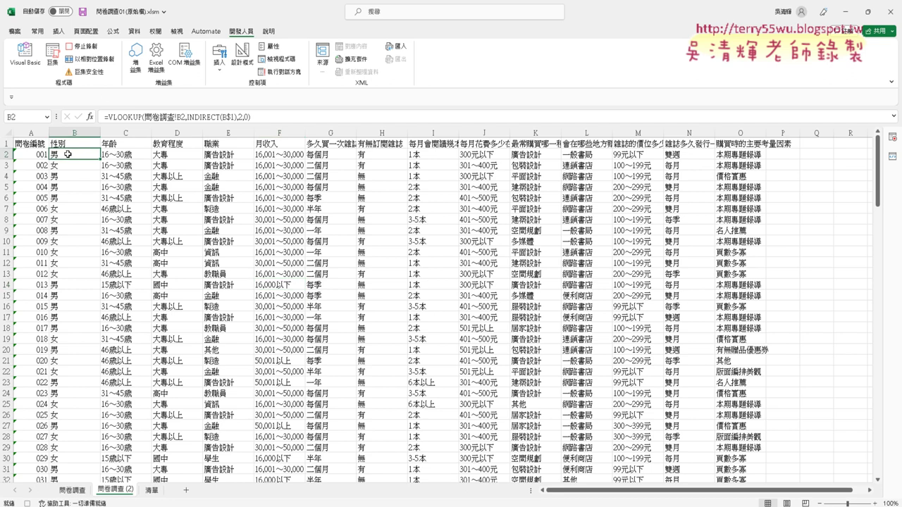
click(83, 46)
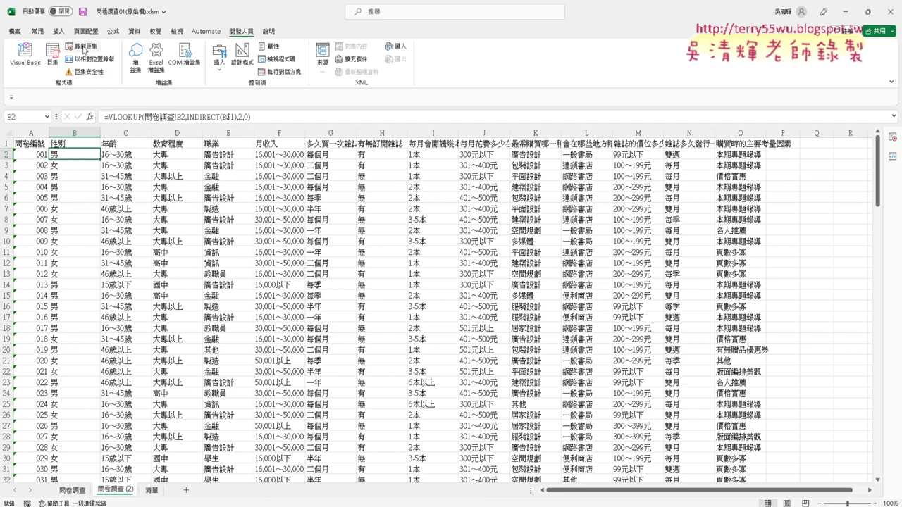
click(83, 47)
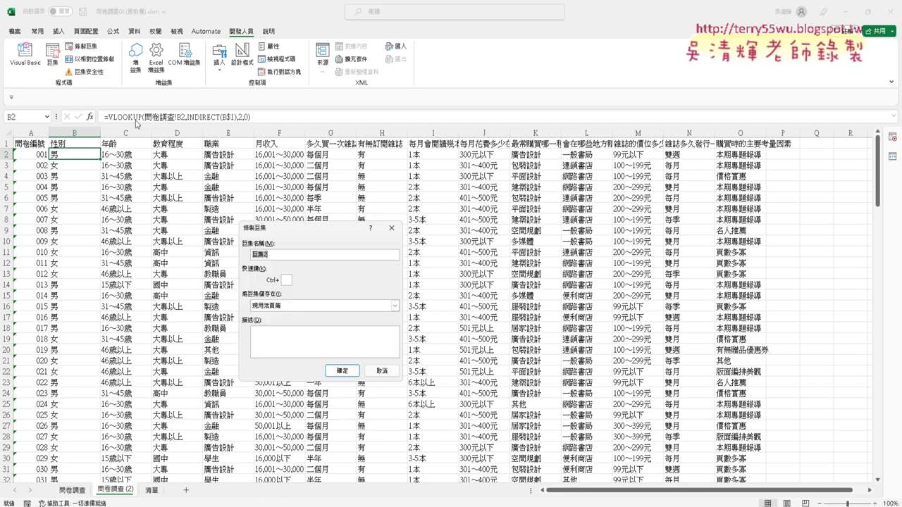
Step: Record 問卷調查巨集 over the existing macro, stop it, and select F16
text(問卷調查巨集)
click(345, 371)
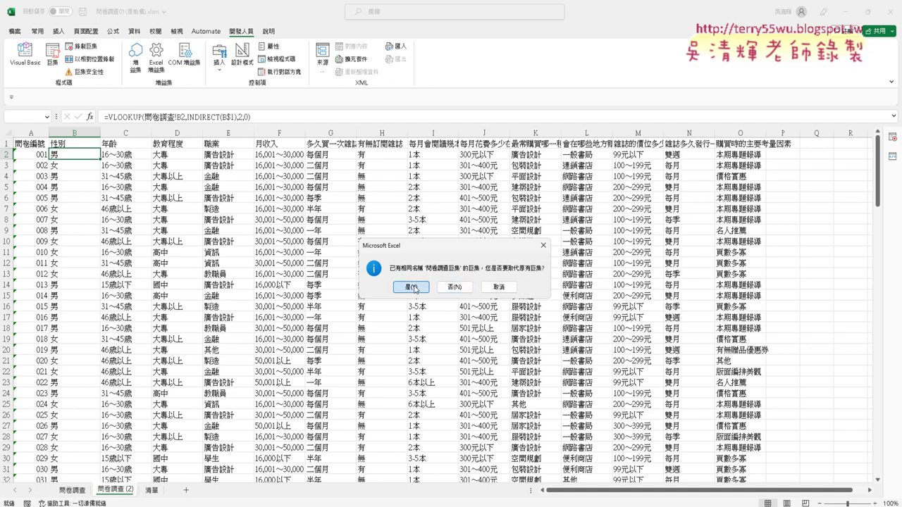
click(413, 286)
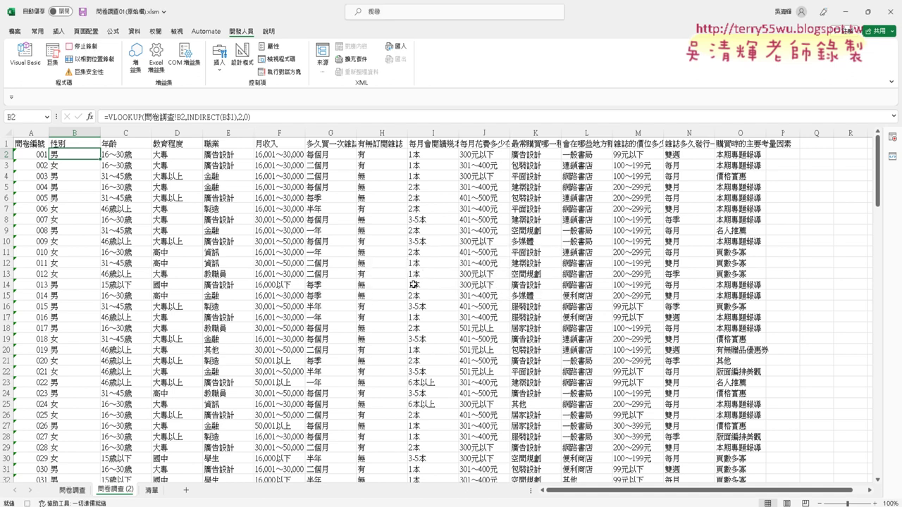
click(81, 45)
click(282, 305)
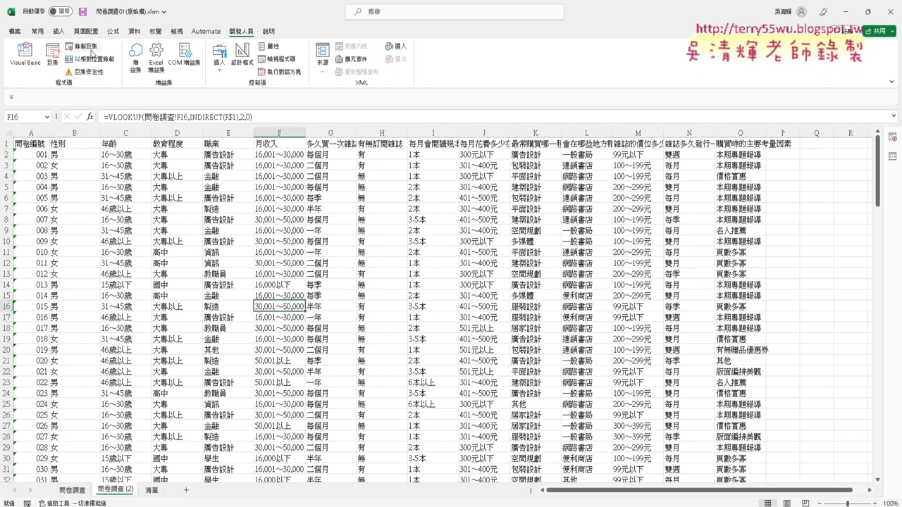
Step: Restart recording 問卷調查巨集, replacing the old one, beginning at cell B2
click(88, 47)
text(問卷調查巨集)
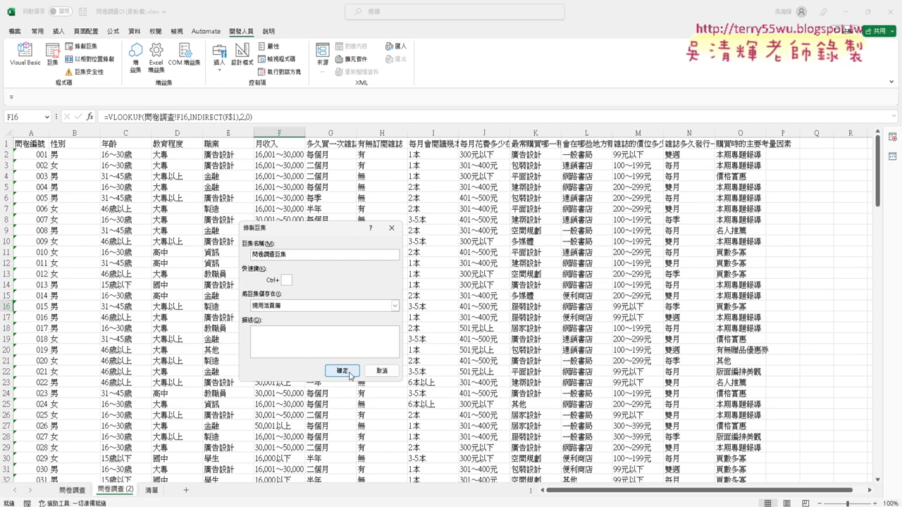
click(341, 370)
click(410, 287)
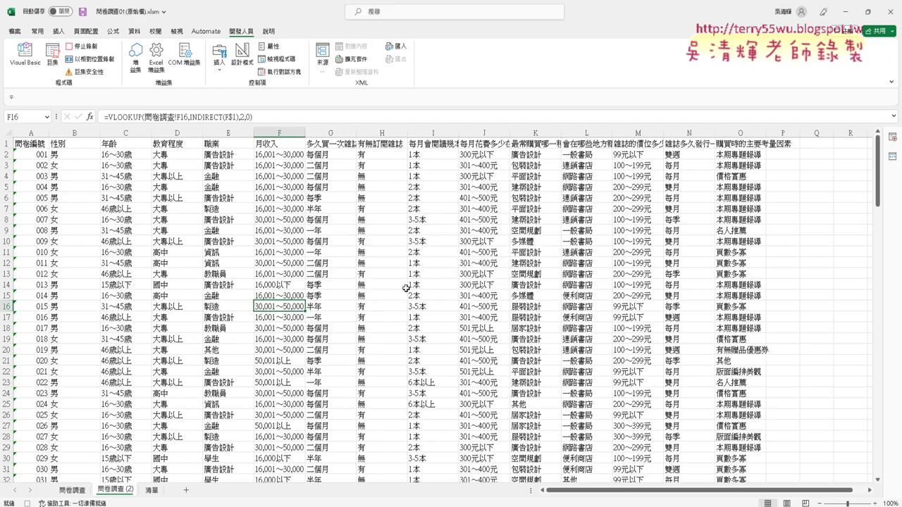
click(85, 153)
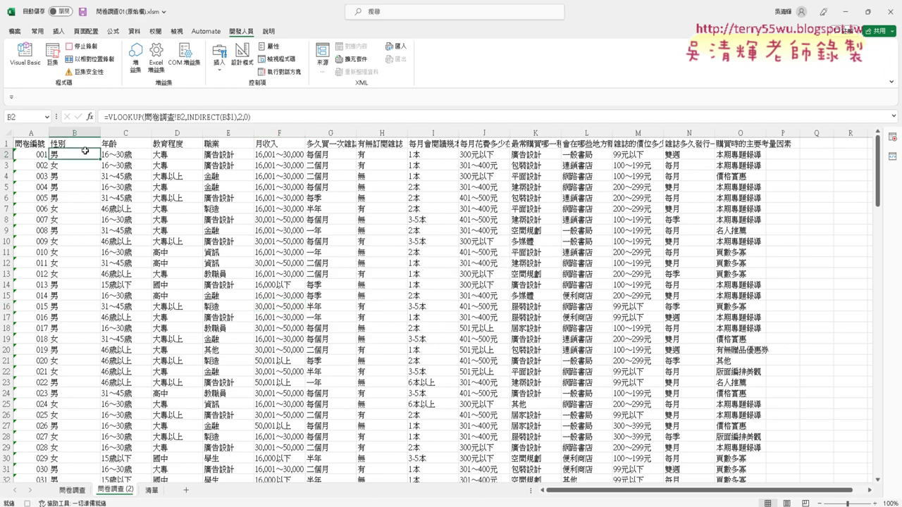
Step: Re-commit B2's formula, select B2:O2 and fill the formulas down to row 151
click(140, 117)
click(78, 117)
drag(101, 159, 773, 173)
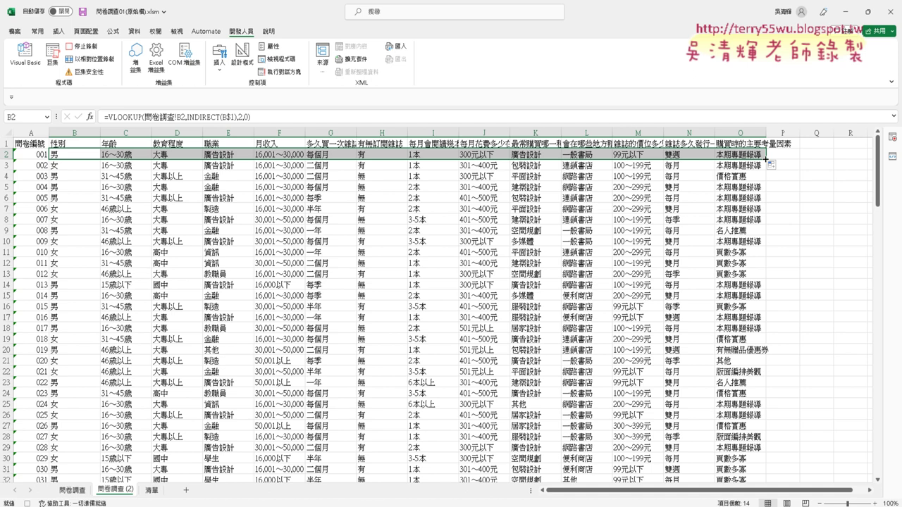
double_click(764, 158)
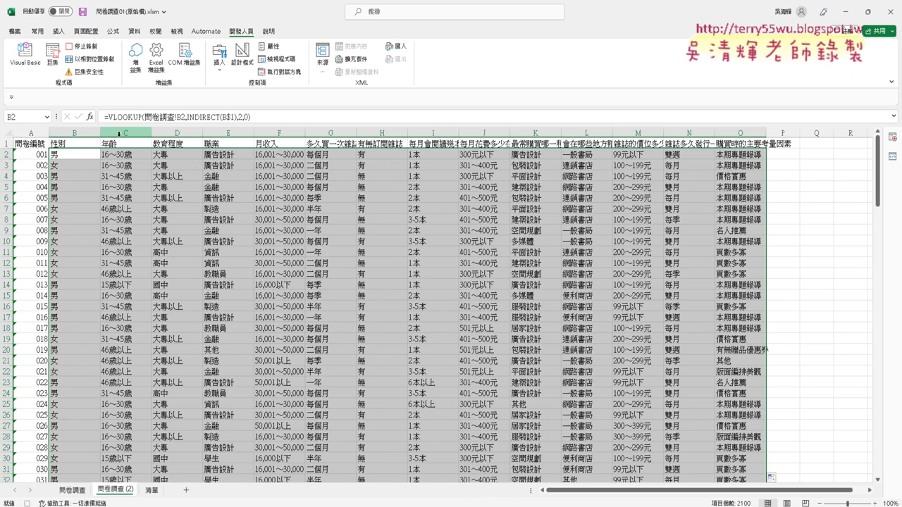
Step: Stop the 問卷調查巨集 recording and cancel a new Record Macro setup
click(83, 47)
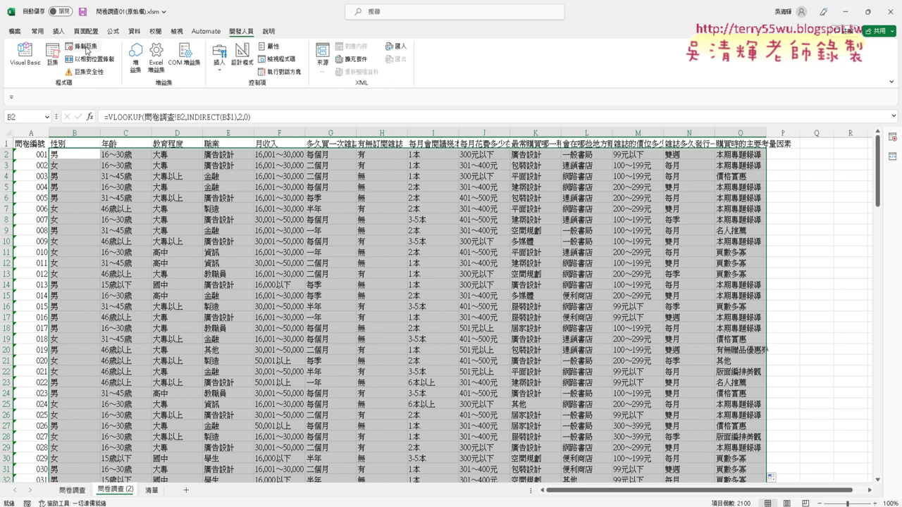
click(86, 46)
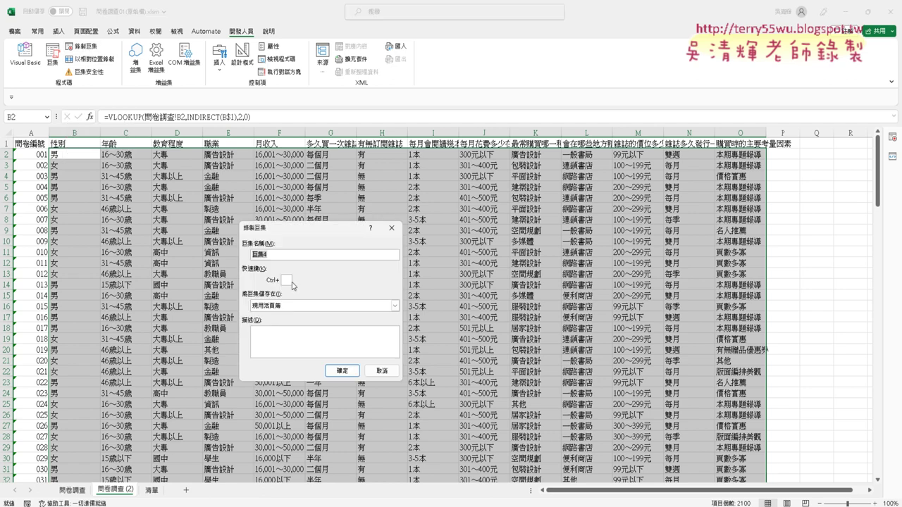
key(BackSpace)
click(389, 374)
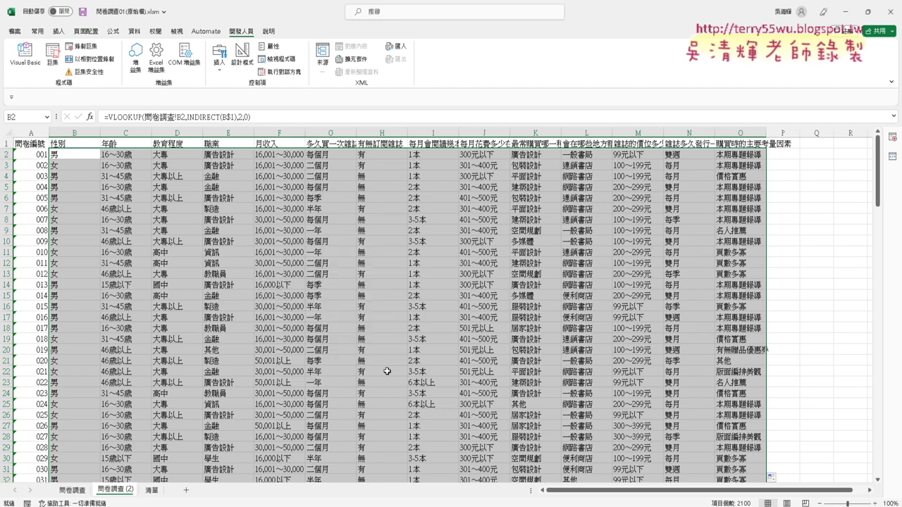
Step: Clear the large selection by selecting M15, then B2, then G12
click(659, 291)
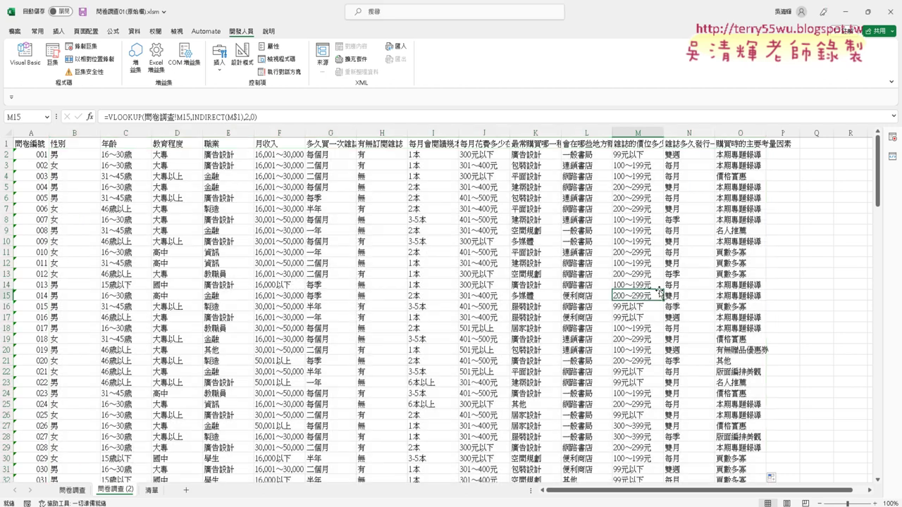
click(68, 155)
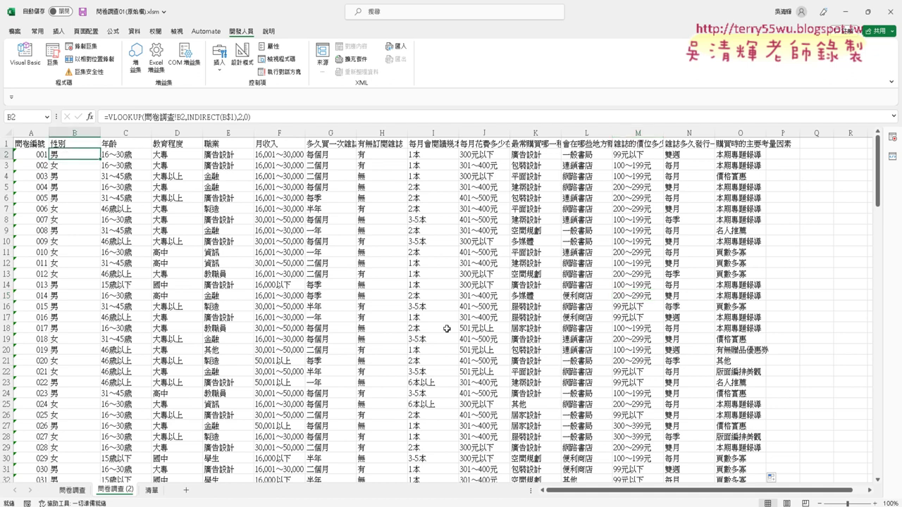
click(335, 263)
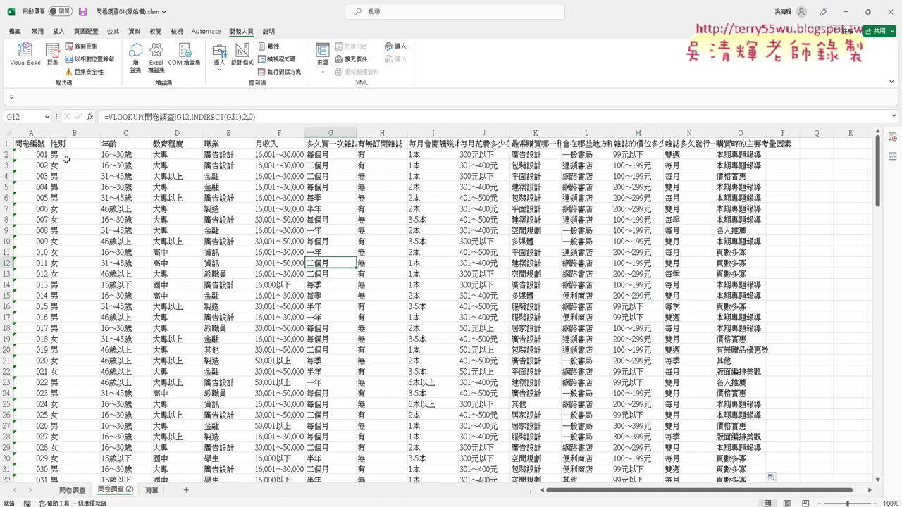
Step: Start recording a macro named 清除巨集
click(82, 47)
click(282, 253)
key(BackSpace)
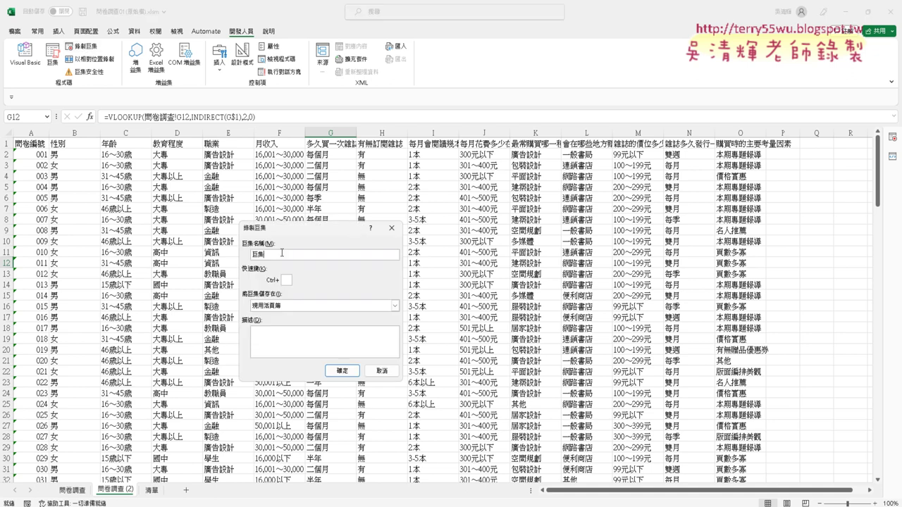
key(Home)
text(清)
text(除)
click(341, 371)
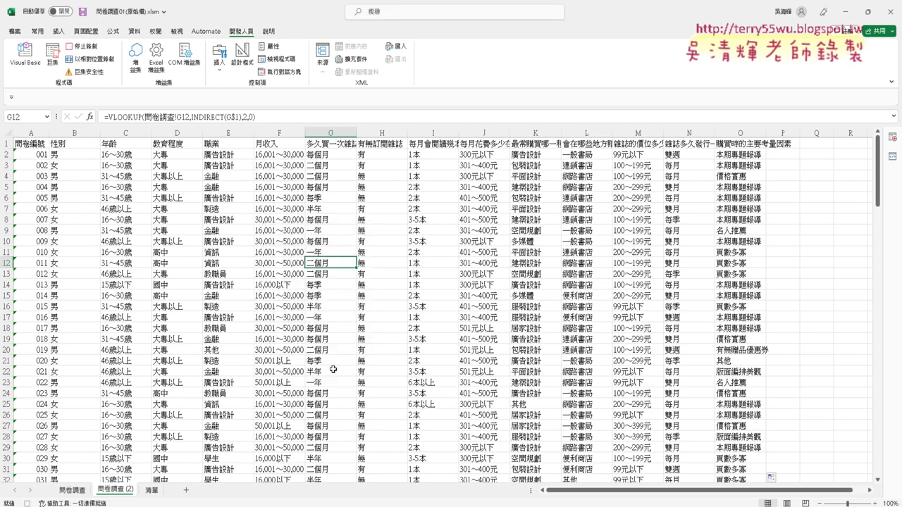
Step: Select B2:O151, clear its answers, and stop the recording
click(75, 154)
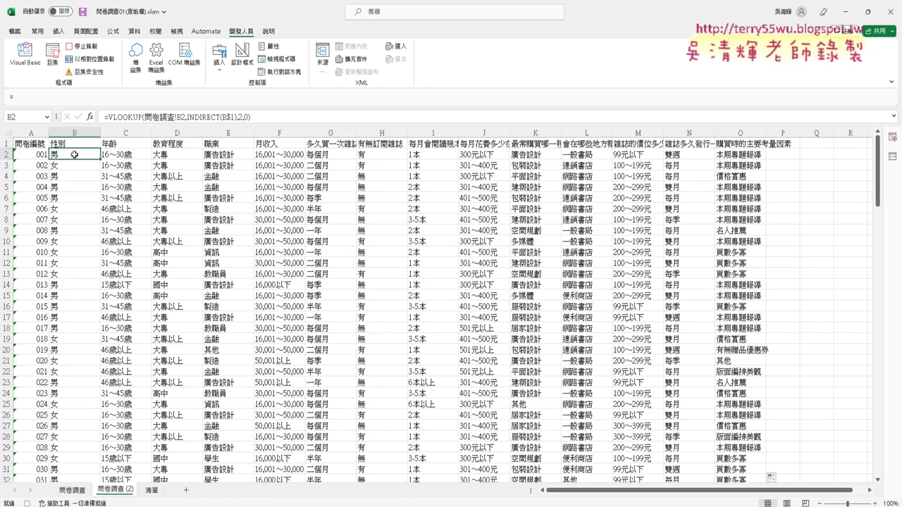
key(ctrl+shift+Right)
key(ctrl+shift+Down)
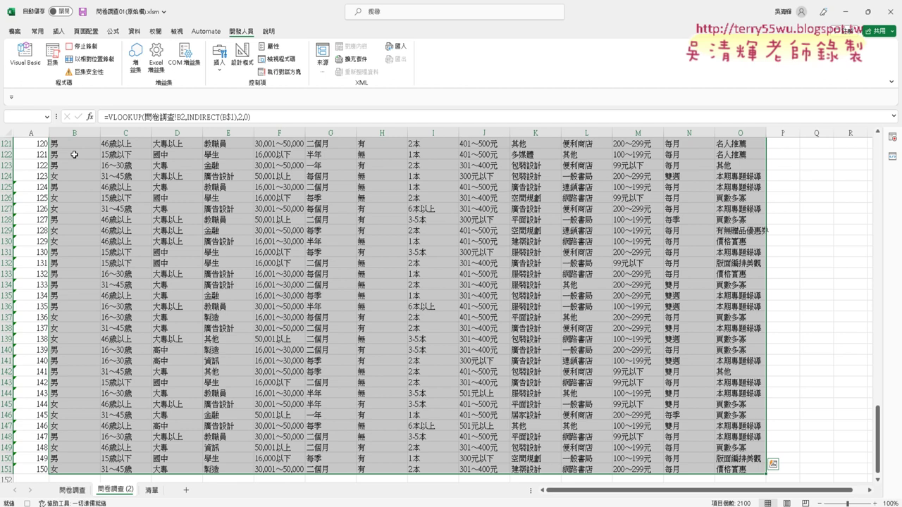
key(ctrl+z)
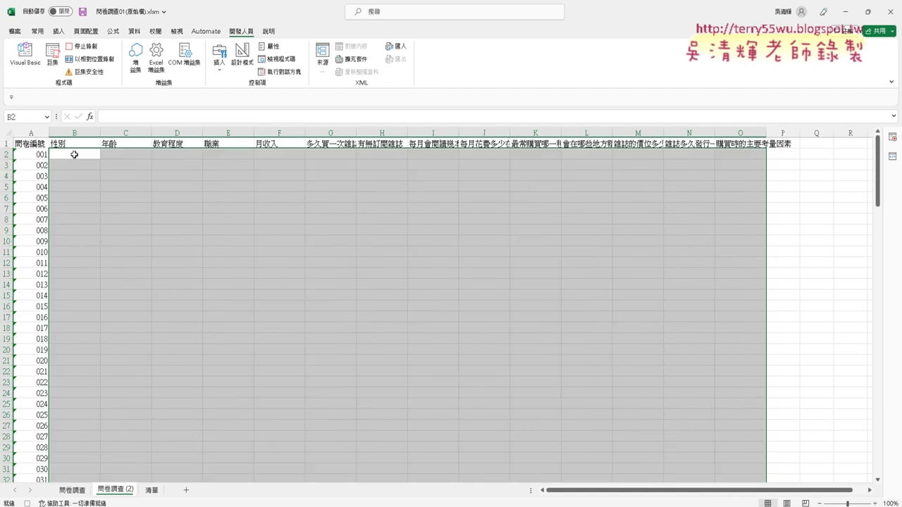
click(83, 47)
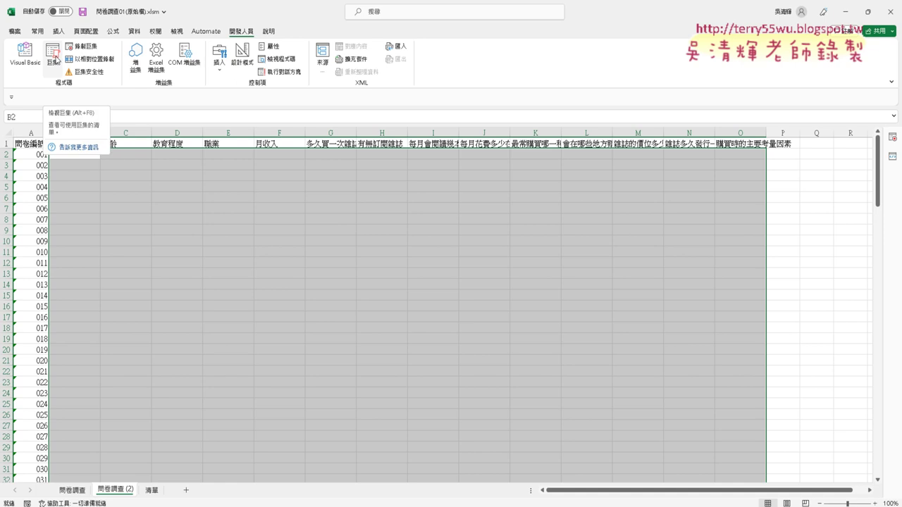
Step: Run the 問卷調查巨集 macro from the macro list to refill the 問卷調查 (2) survey answers
click(53, 60)
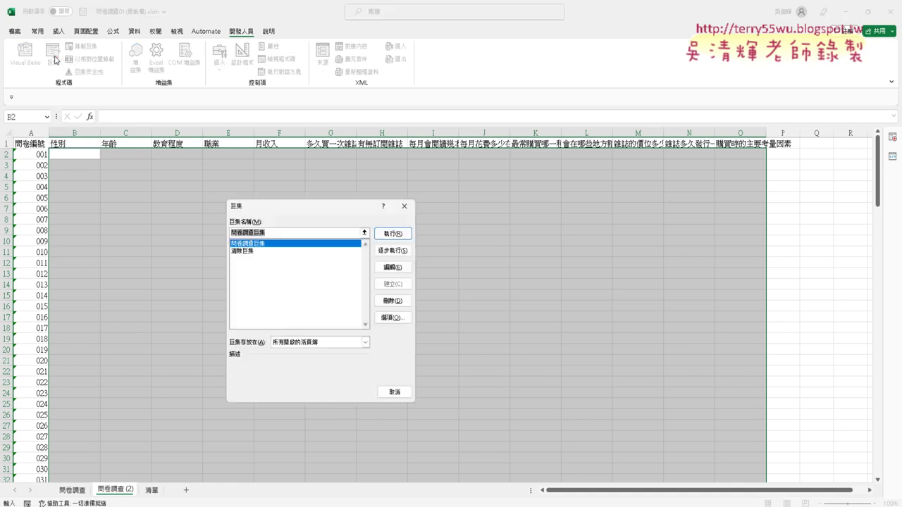
click(255, 251)
click(262, 244)
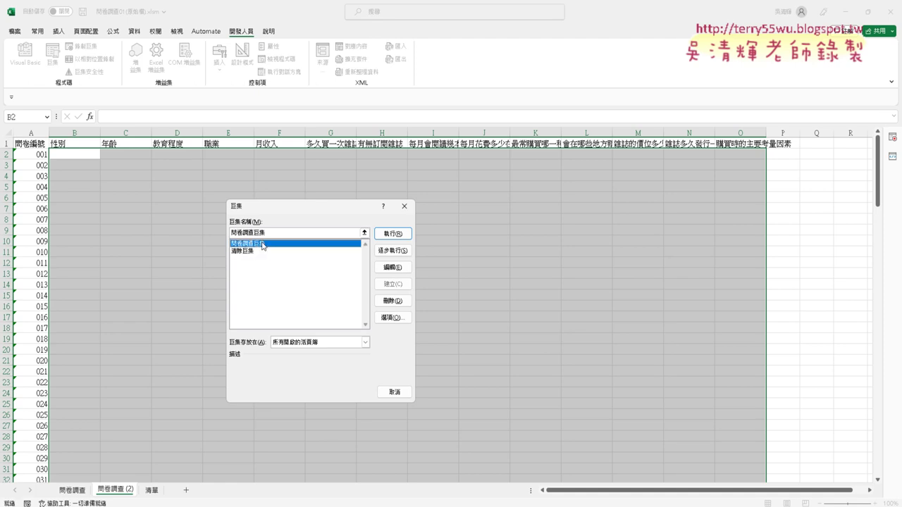
click(260, 252)
click(262, 243)
click(397, 235)
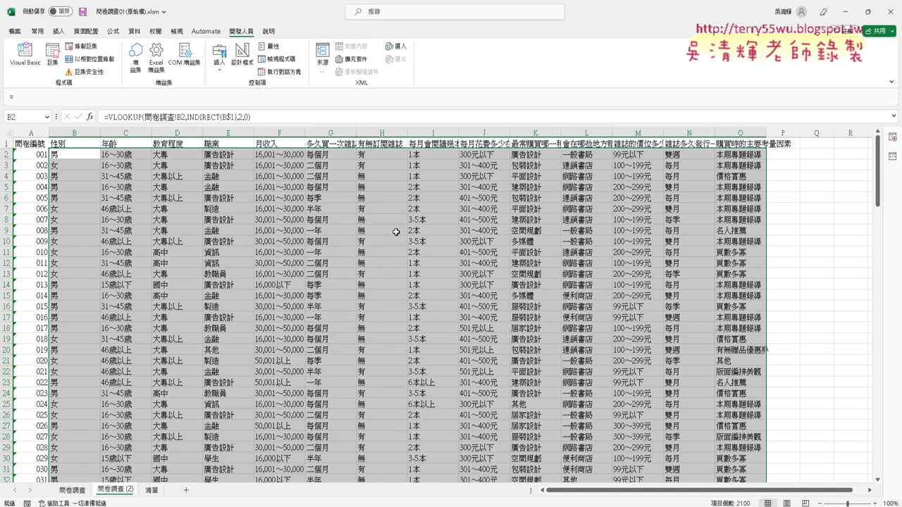
Step: Run the 清除巨集 macro to empty the answer area from B2 through column O
click(54, 62)
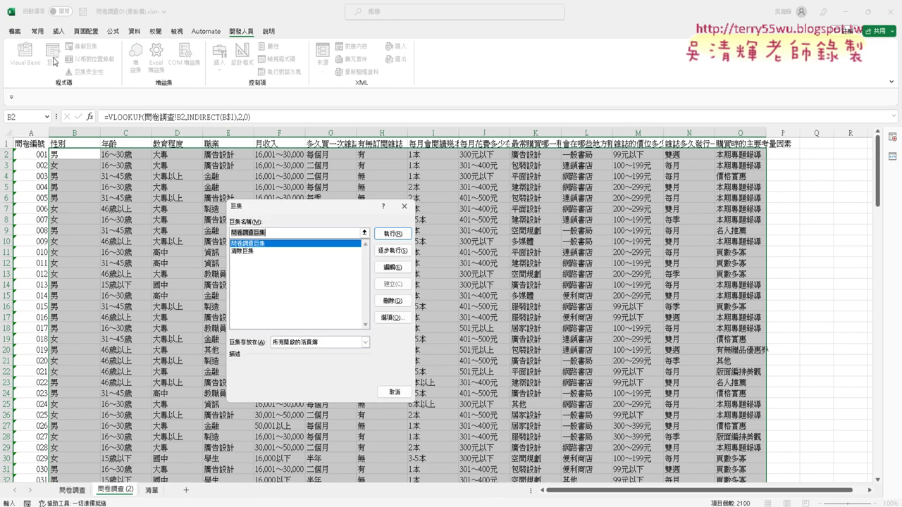
click(255, 252)
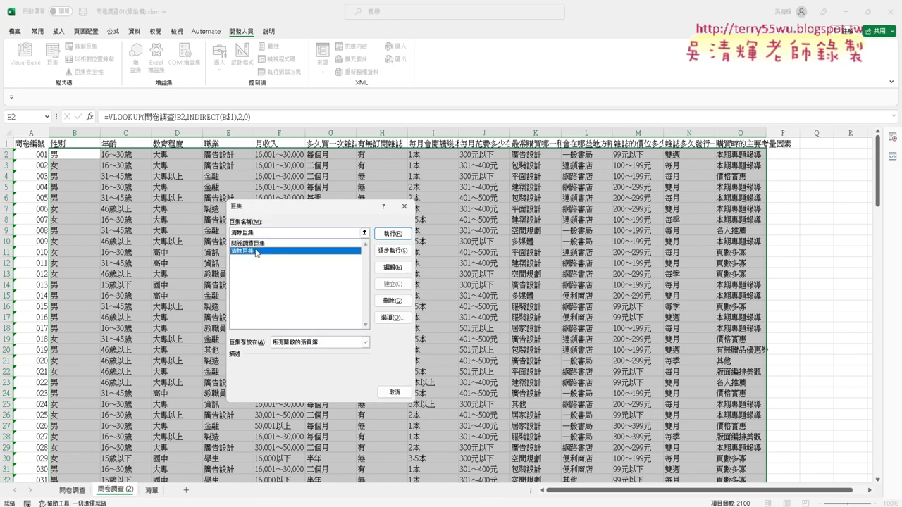
click(399, 238)
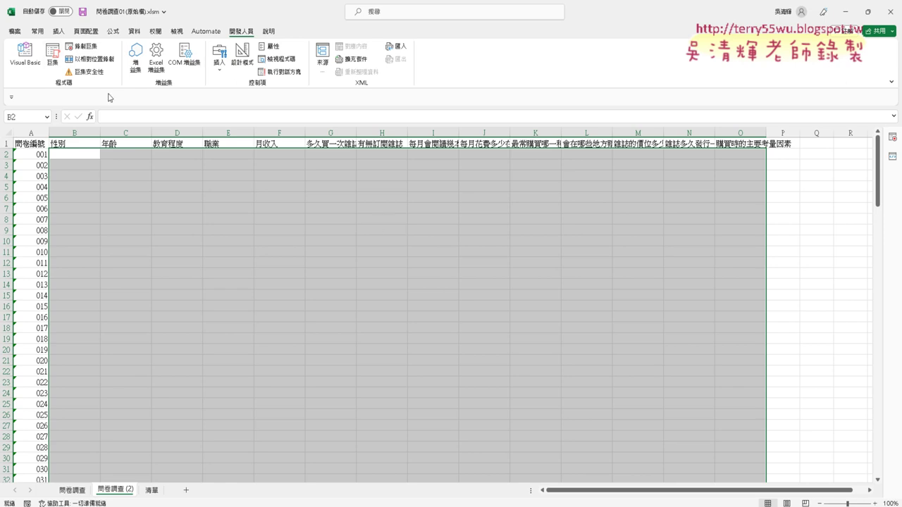
Step: Rerun 問卷調查巨集 to refill the answers, then run 清除巨集 to clear them again
click(53, 60)
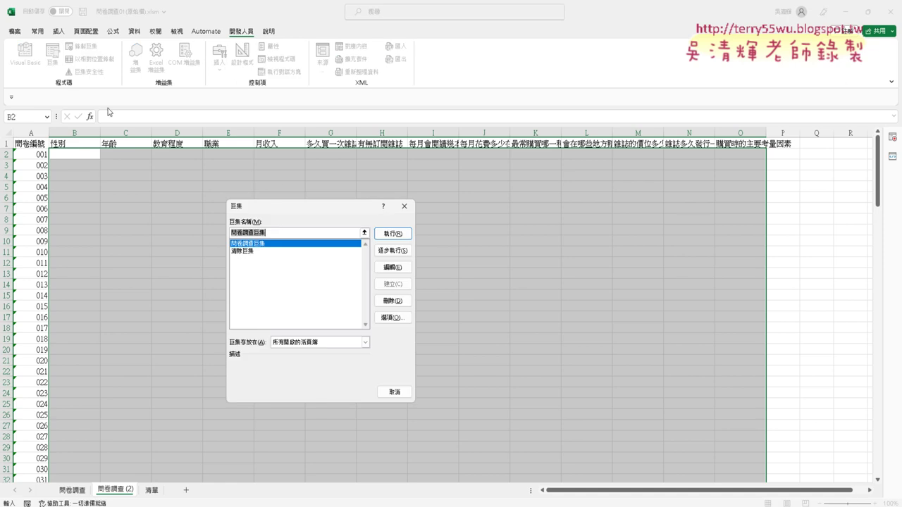
click(393, 234)
click(54, 62)
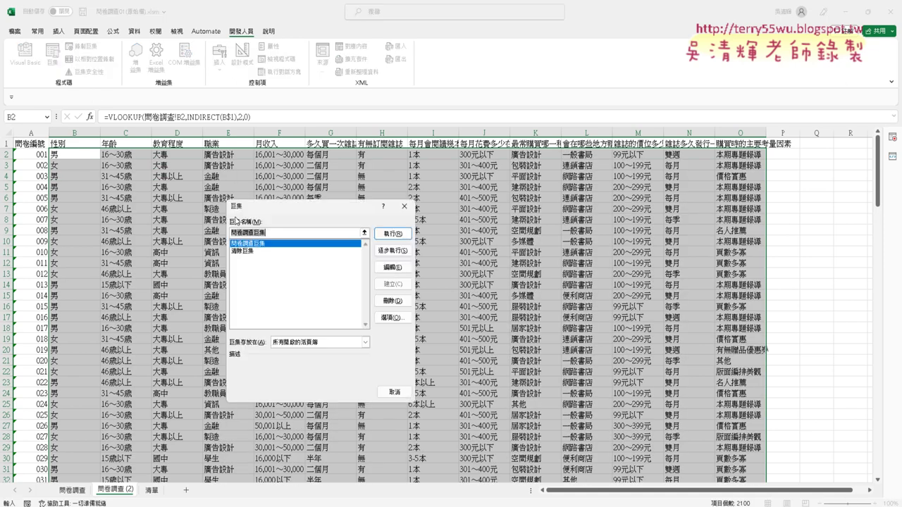
click(259, 252)
click(393, 233)
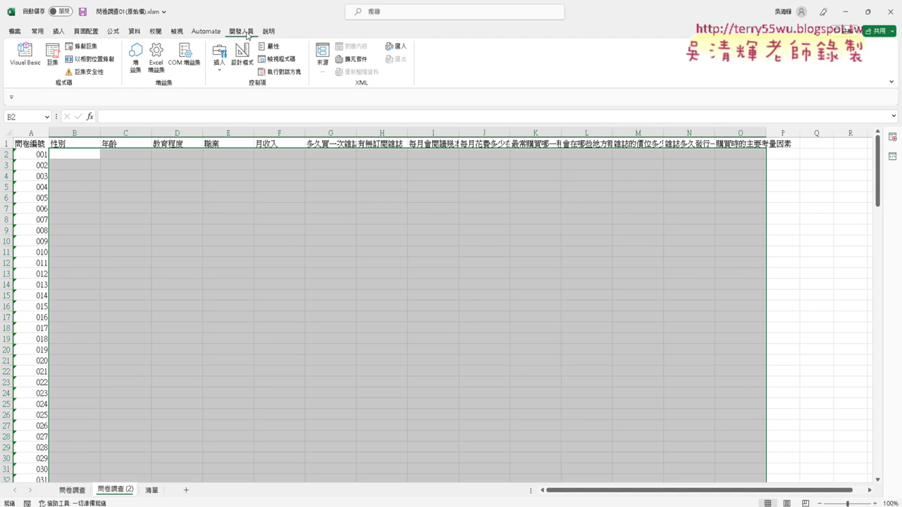
Step: Draw a form button over Q2:R3 and assign it the 問卷調查巨集 macro
click(217, 71)
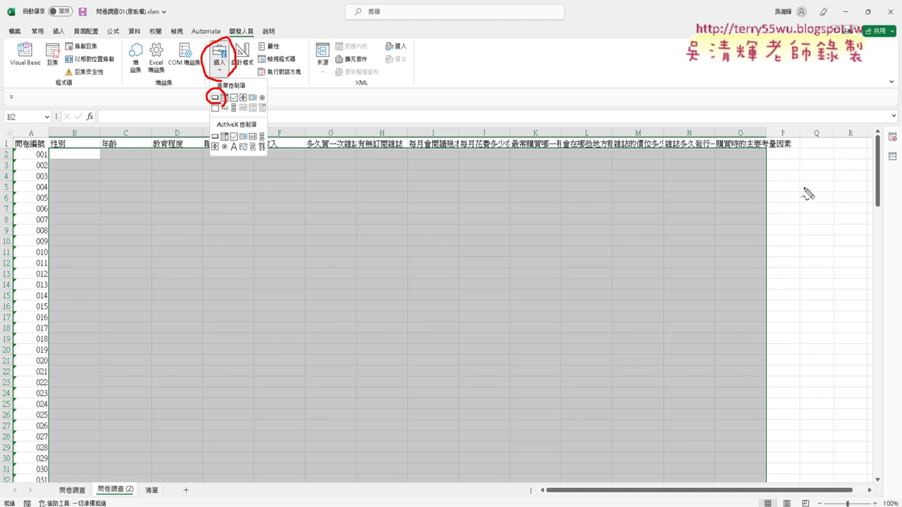
key(Escape)
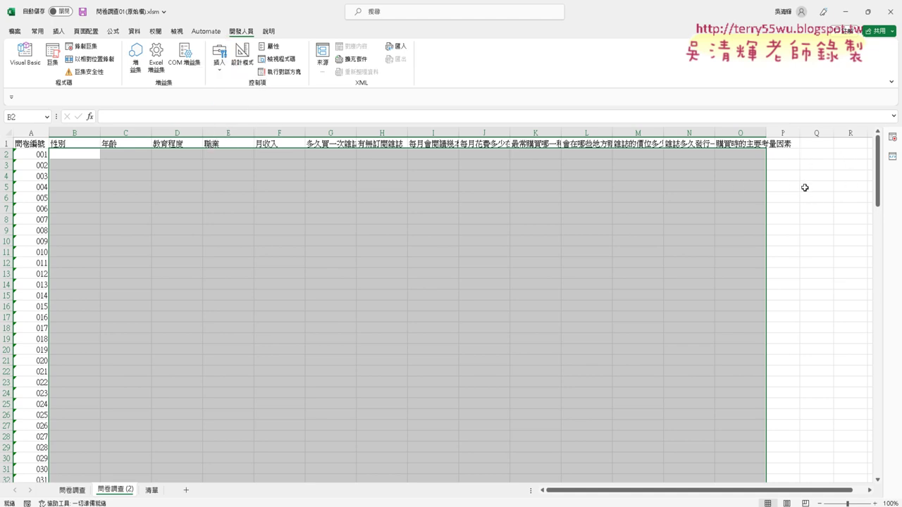
click(219, 60)
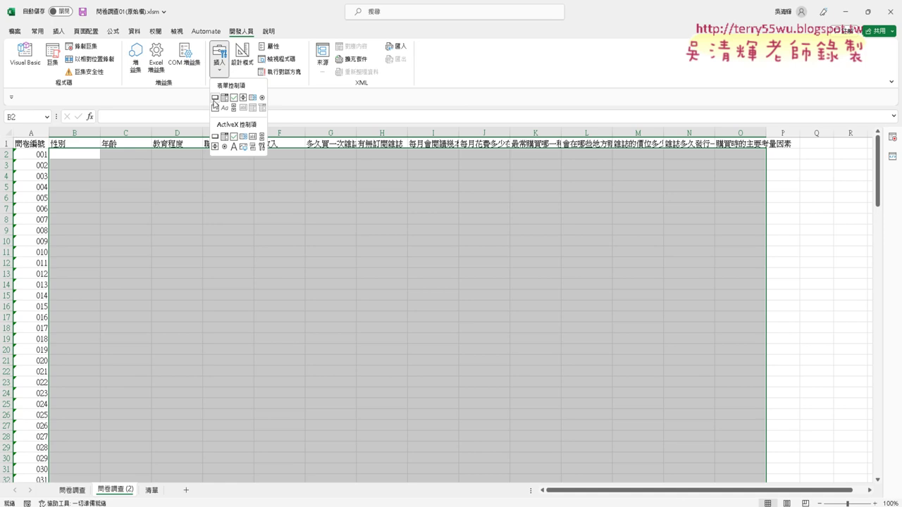
click(215, 98)
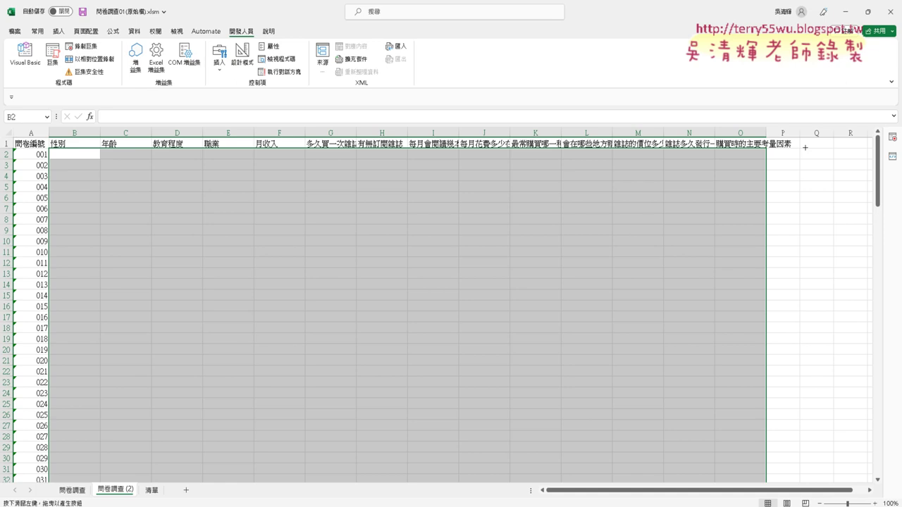
drag(803, 148, 865, 168)
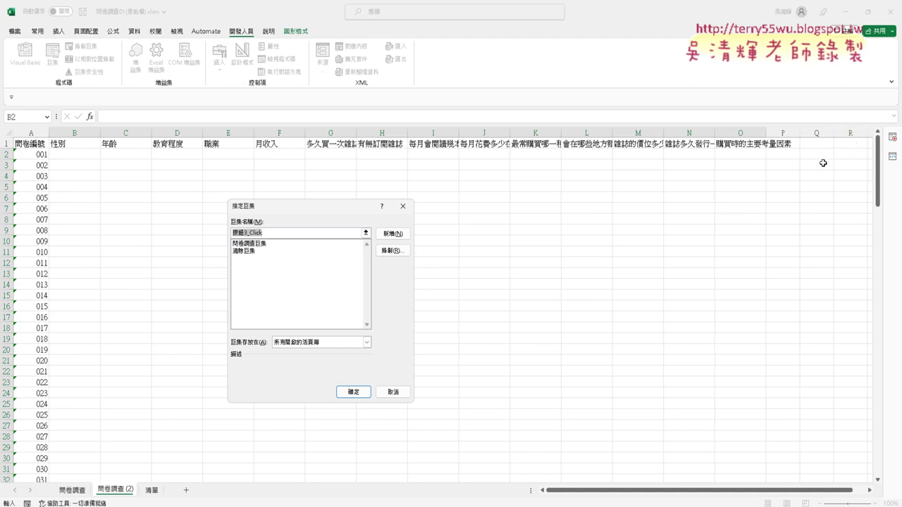
click(310, 237)
click(262, 244)
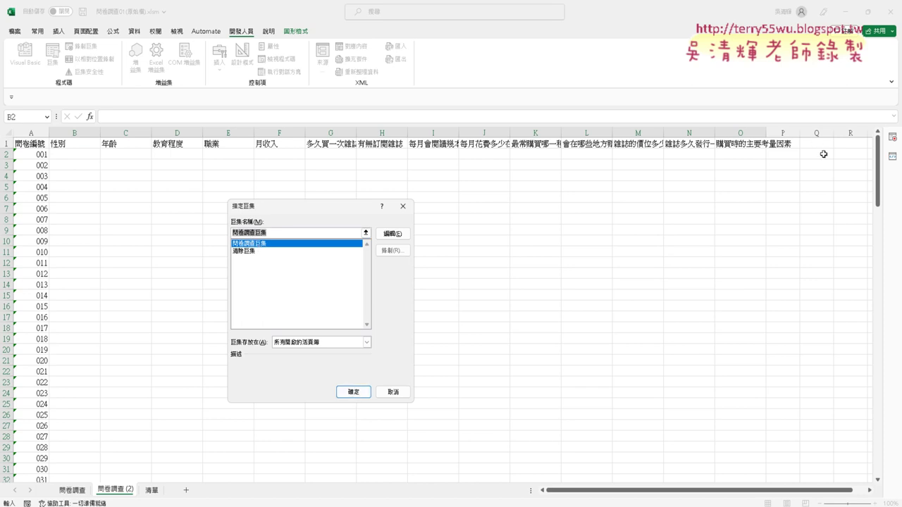
right_click(249, 232)
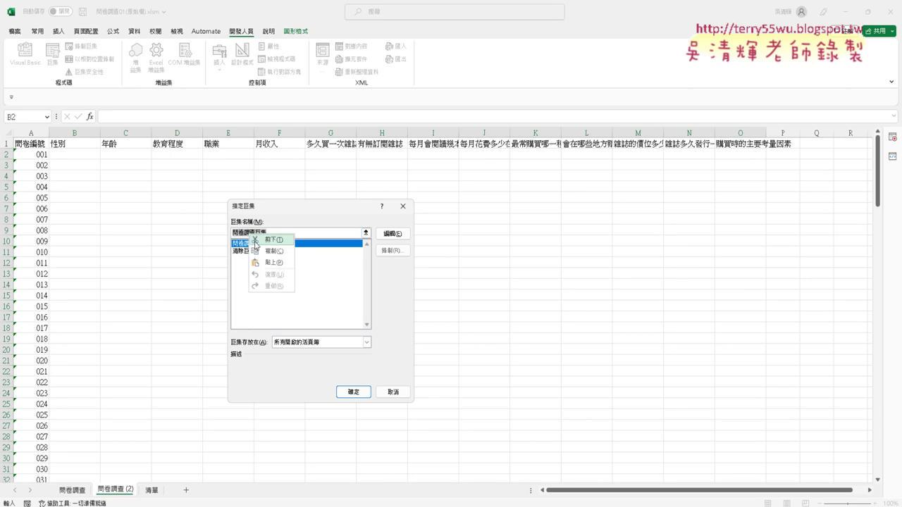
click(265, 254)
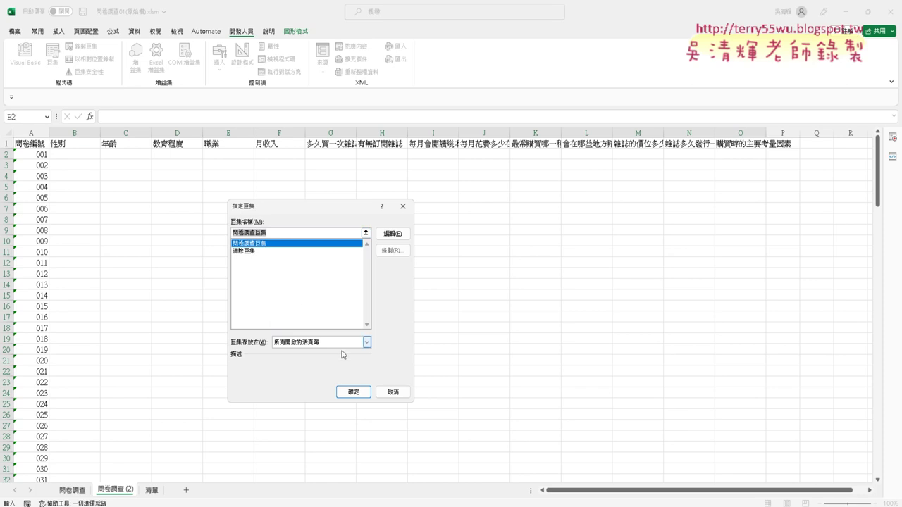
click(353, 390)
Step: Relabel the new button as 問卷調查巨集
click(838, 159)
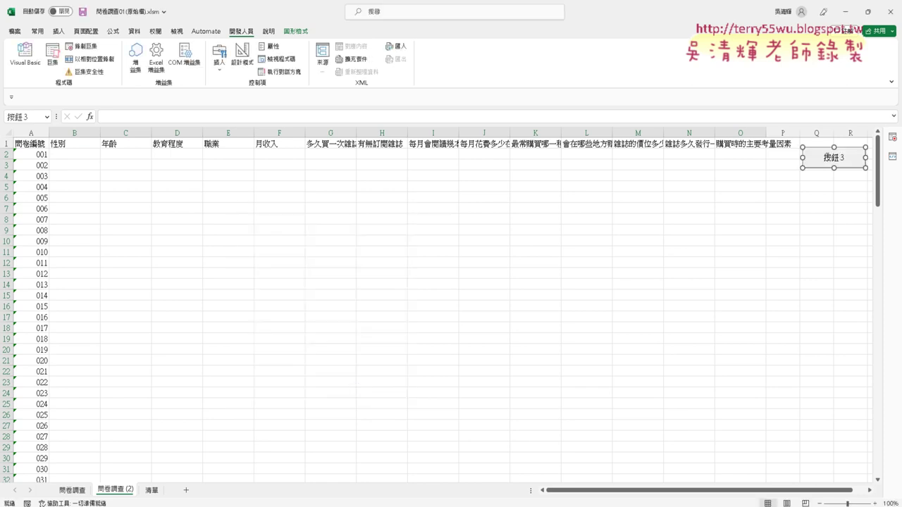
key(BackSpace)
key(BackSpace)
key(BackSpace)
key(Delete)
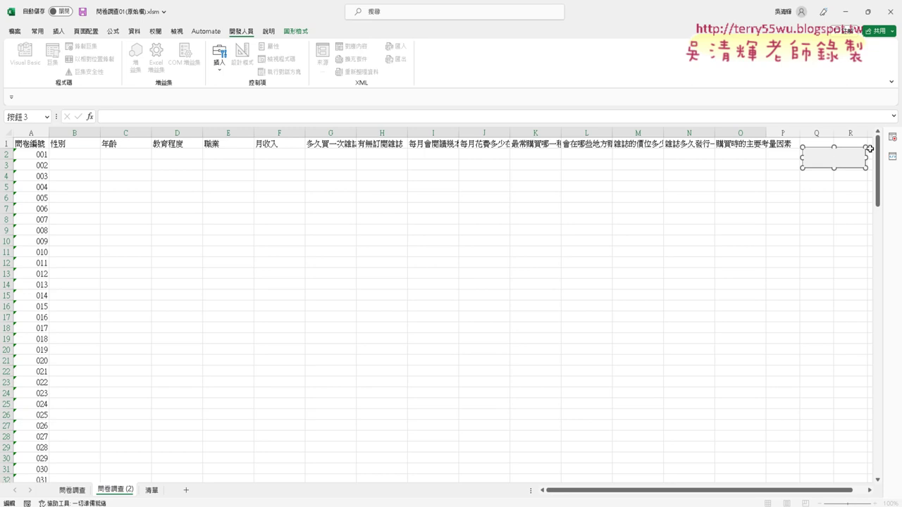
text(問卷調查巨集)
click(832, 207)
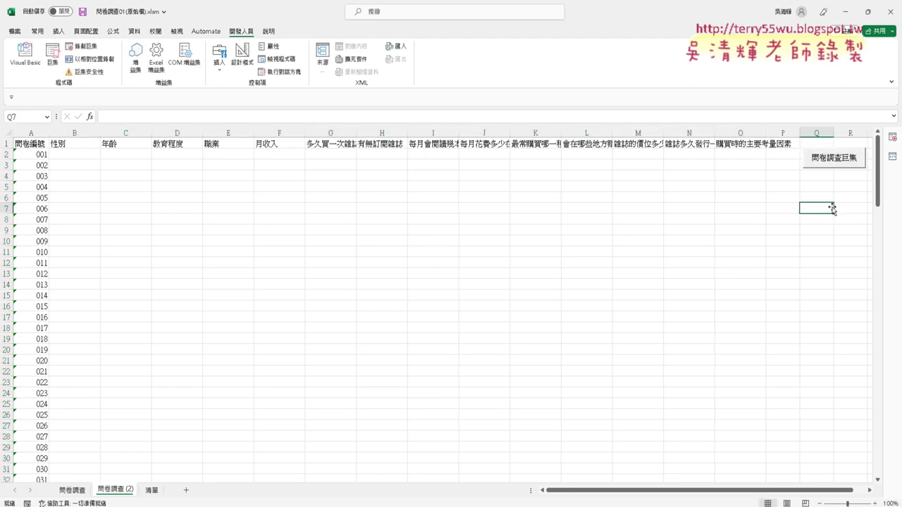
Step: Draw a second form button below the first and assign it the 清除巨集 macro
click(219, 60)
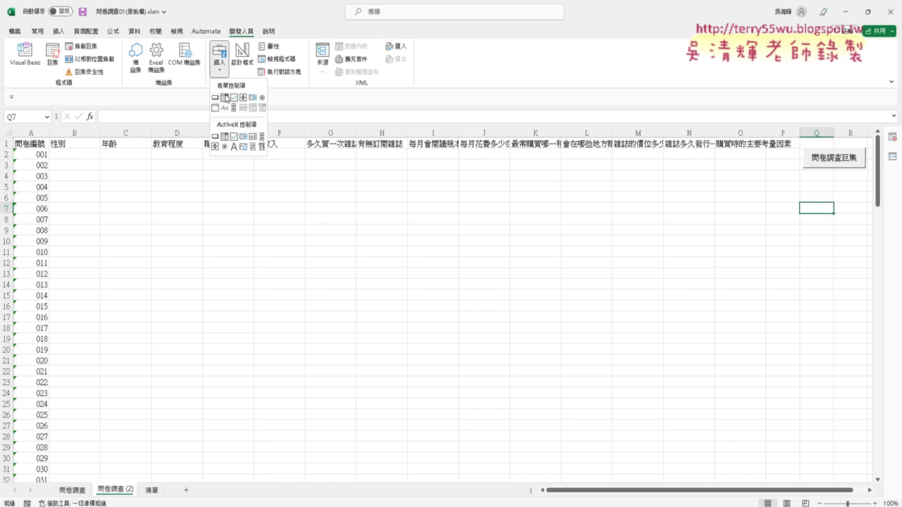
click(223, 99)
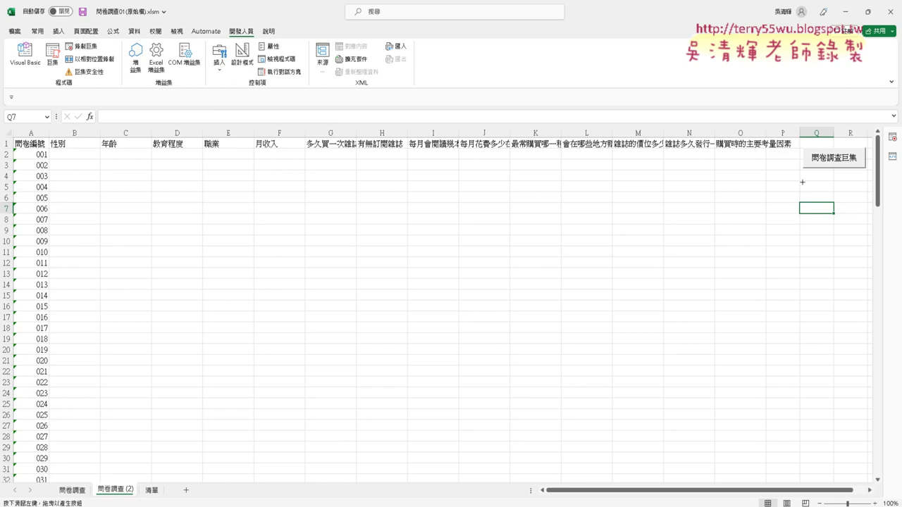
drag(804, 176, 865, 195)
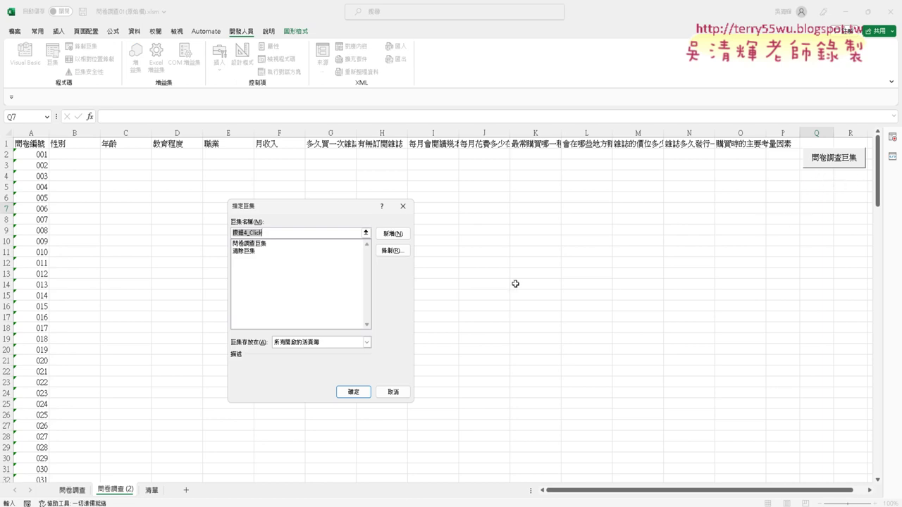
click(243, 252)
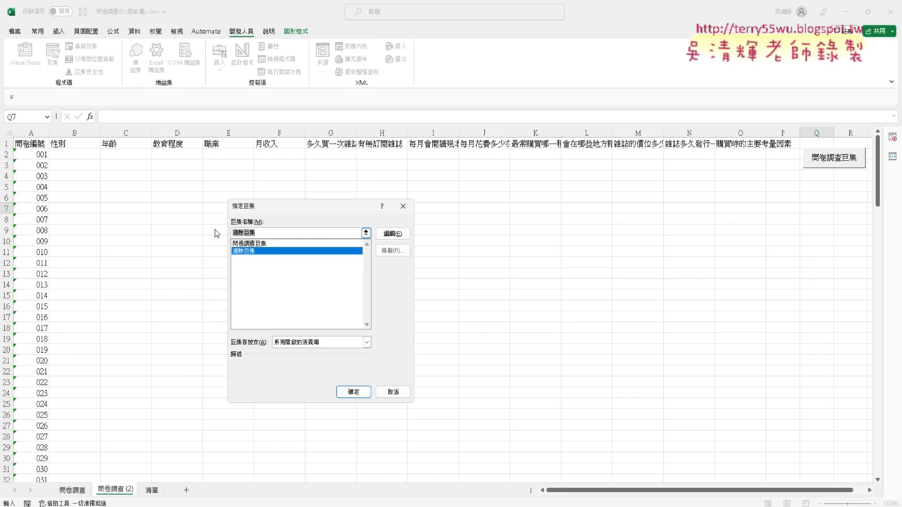
right_click(239, 232)
click(265, 259)
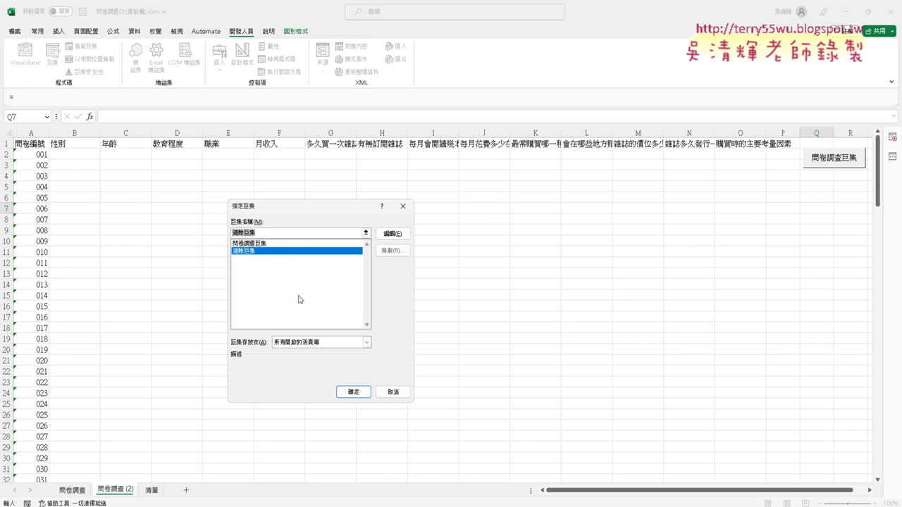
click(359, 392)
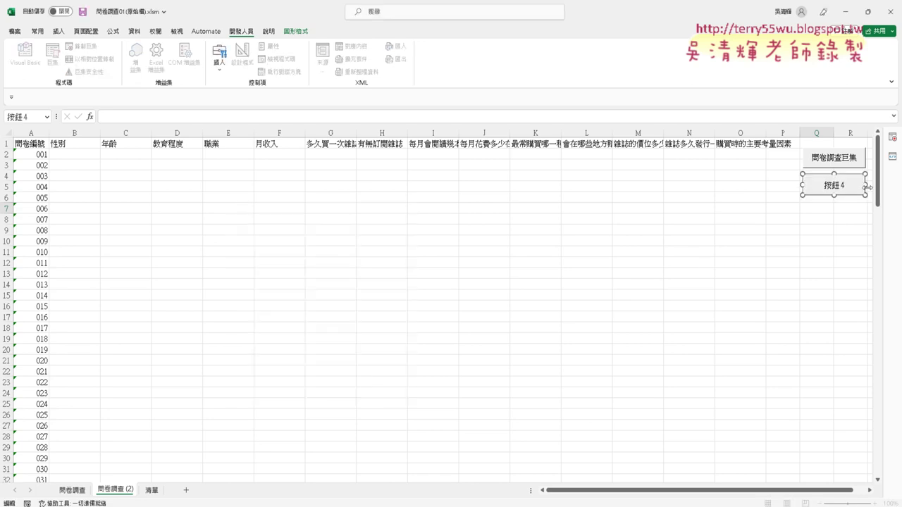
Step: Relabel the second button as 清除巨集
key(BackSpace)
key(BackSpace)
key(BackSpace)
key(BackSpace)
text(清除巨集)
click(833, 273)
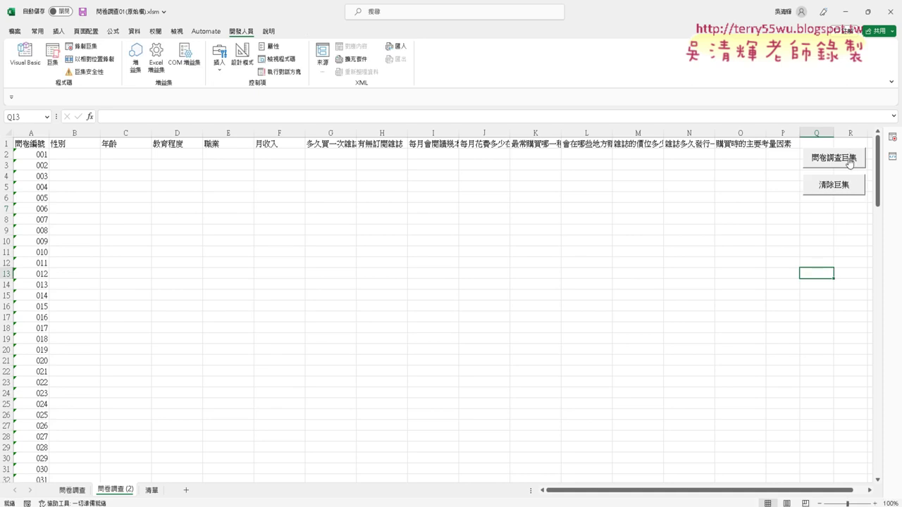
Step: Alternate the 問卷調查巨集 and 清除巨集 buttons several times, finishing with the survey table filled
click(850, 163)
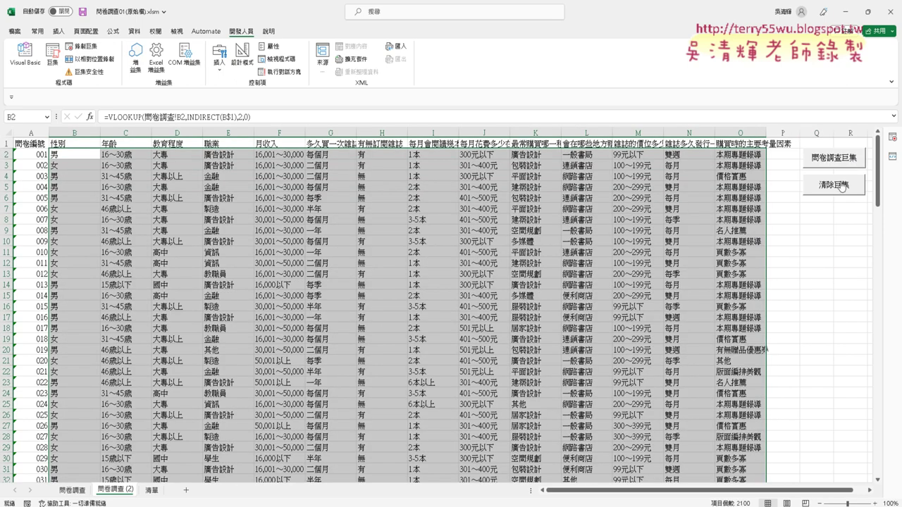
click(842, 186)
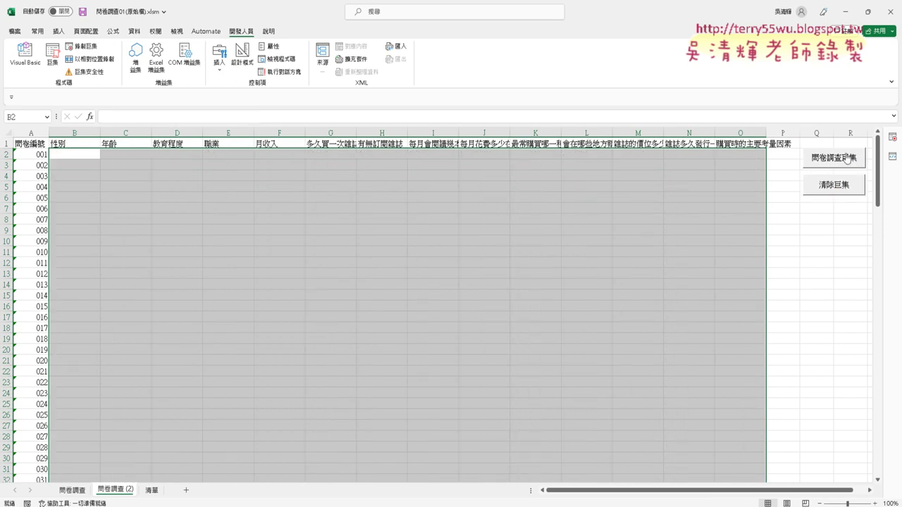
click(845, 158)
click(842, 185)
click(847, 157)
click(842, 185)
click(846, 157)
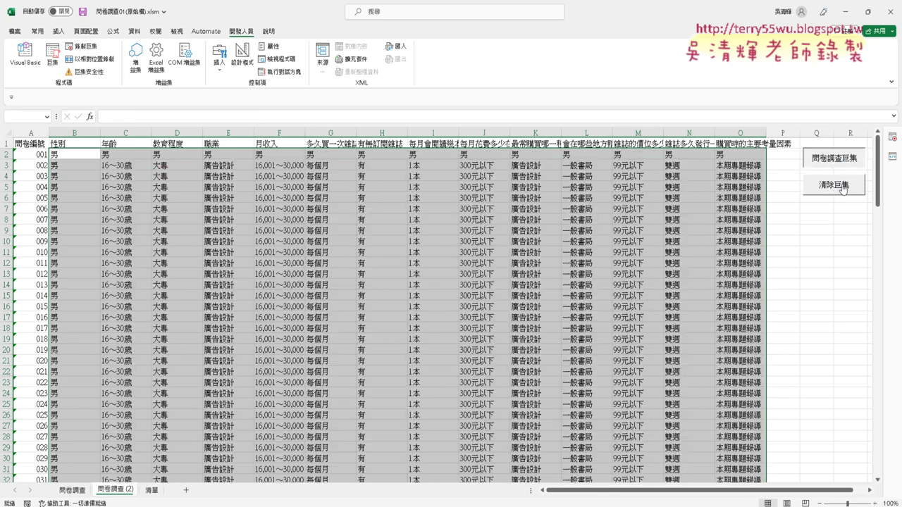
click(841, 186)
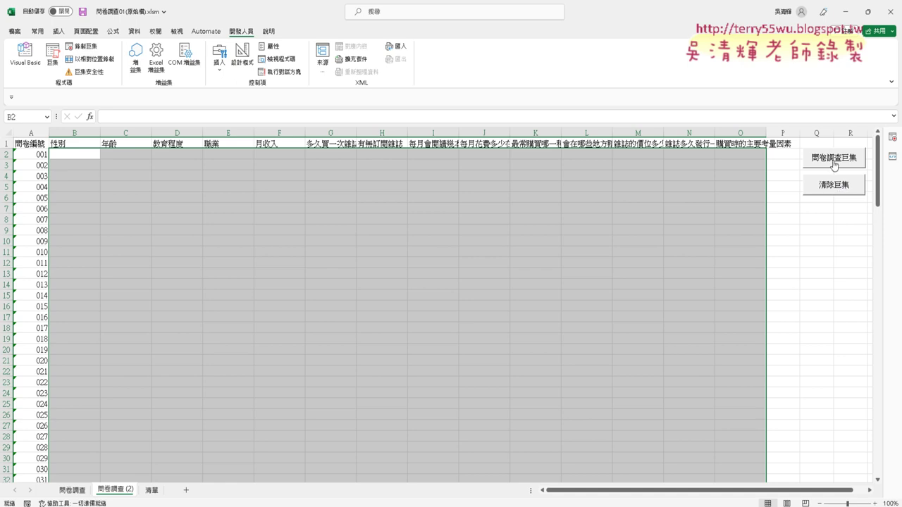
click(833, 163)
click(836, 185)
click(836, 156)
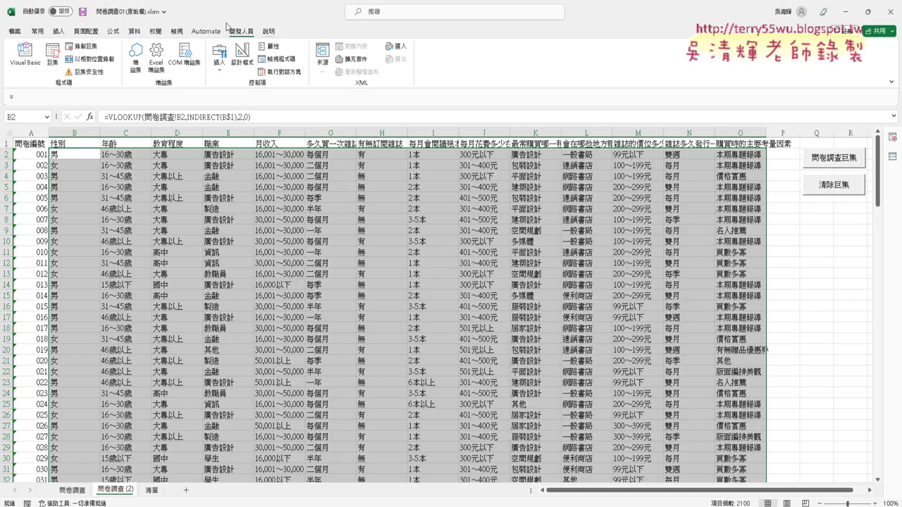